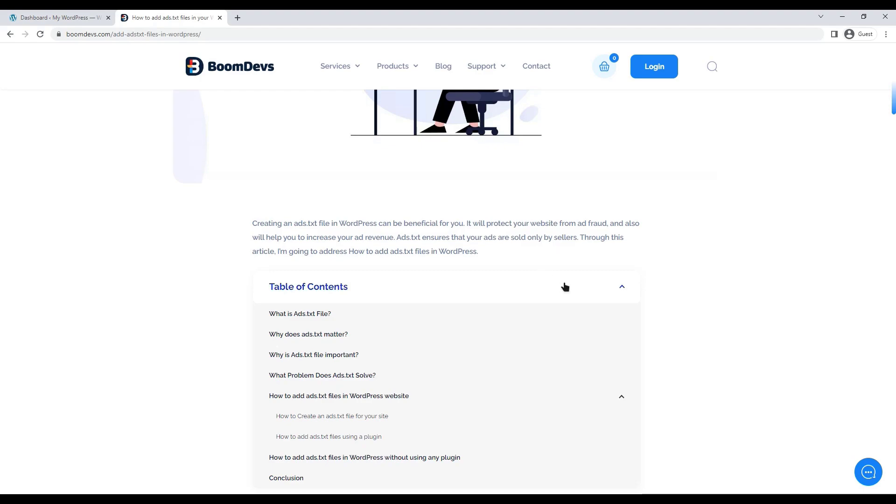
Toggle the ads.txt article's Table of Contents open and shut, leaving it collapsed to its title.
scroll(564, 286, "down", 1)
left_click(542, 247)
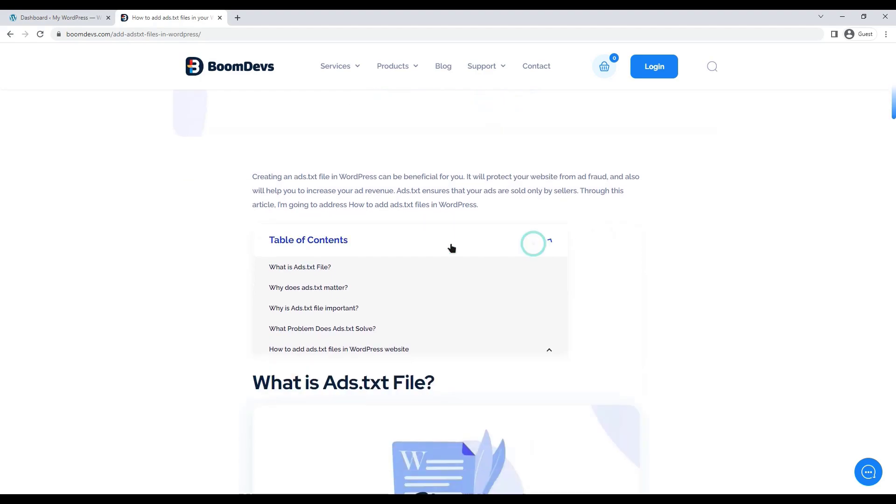
left_click(354, 246)
left_click(487, 242)
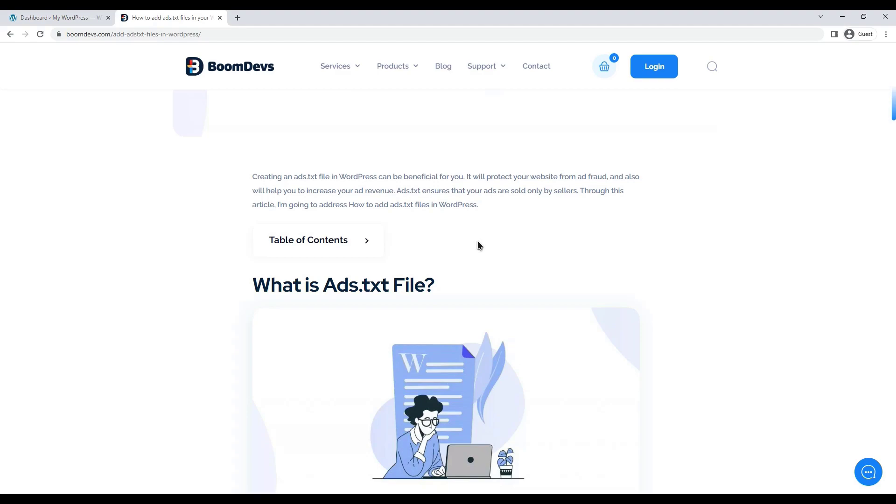
left_click(352, 242)
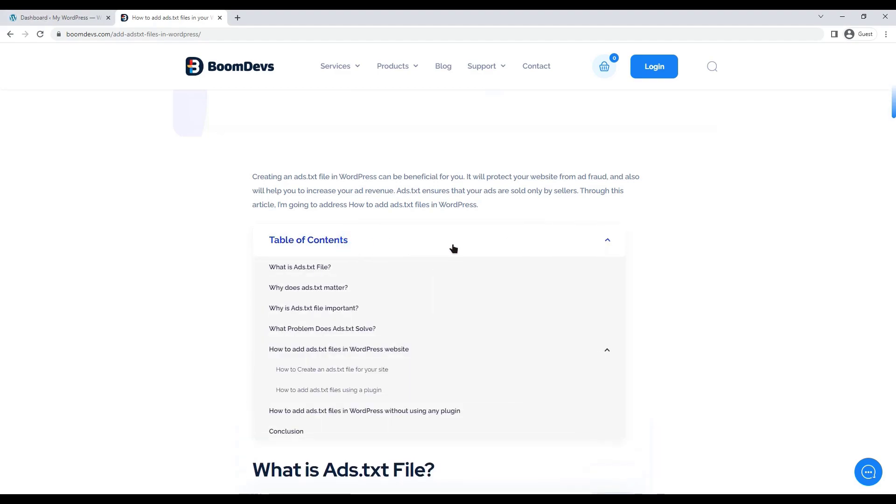
left_click(487, 242)
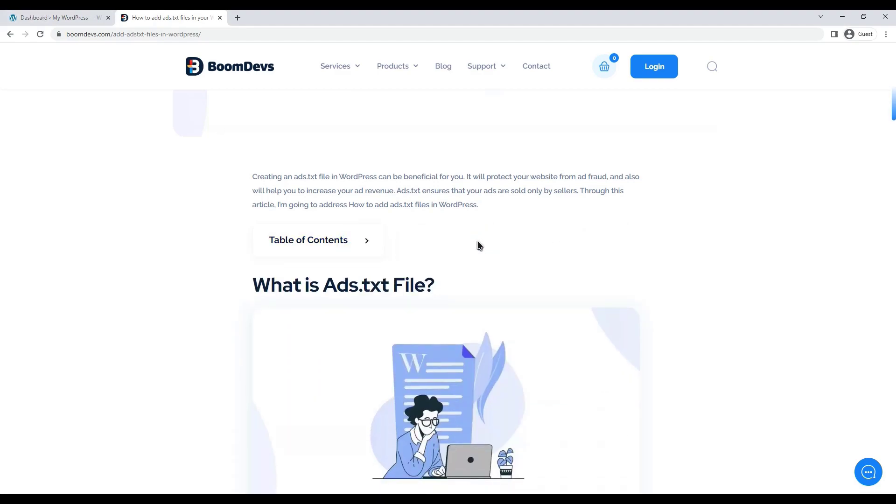
Go to Plugins > Add New in the WordPress dashboard.
left_click(47, 17)
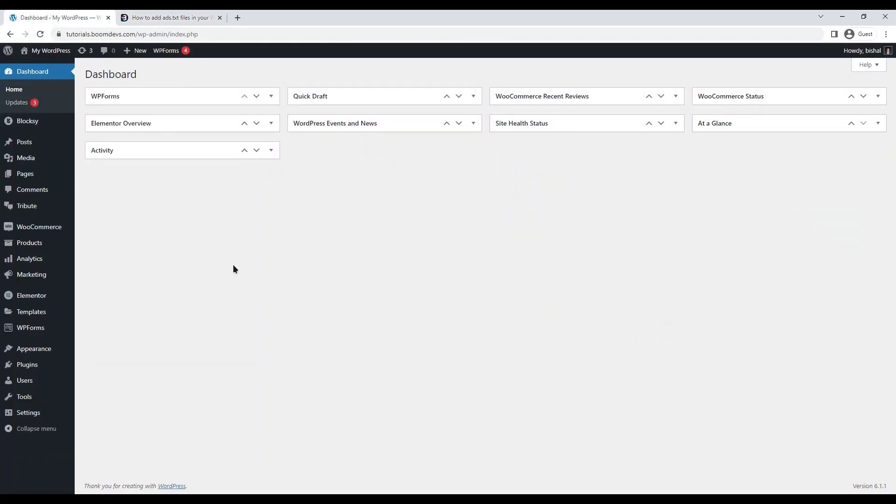
mouse_move(40, 366)
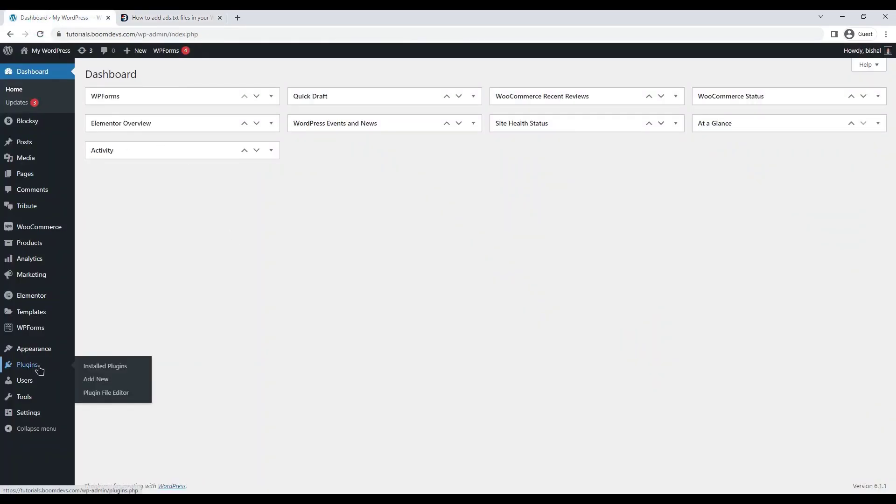
left_click(107, 380)
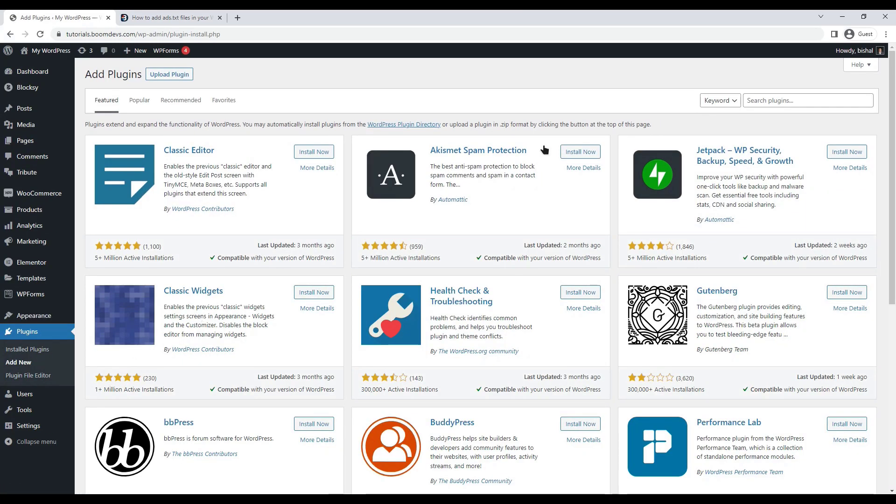
Search for the TOP Table Of Contents plugin, install it and activate it.
left_click(794, 98)
type("Top Table of Contents")
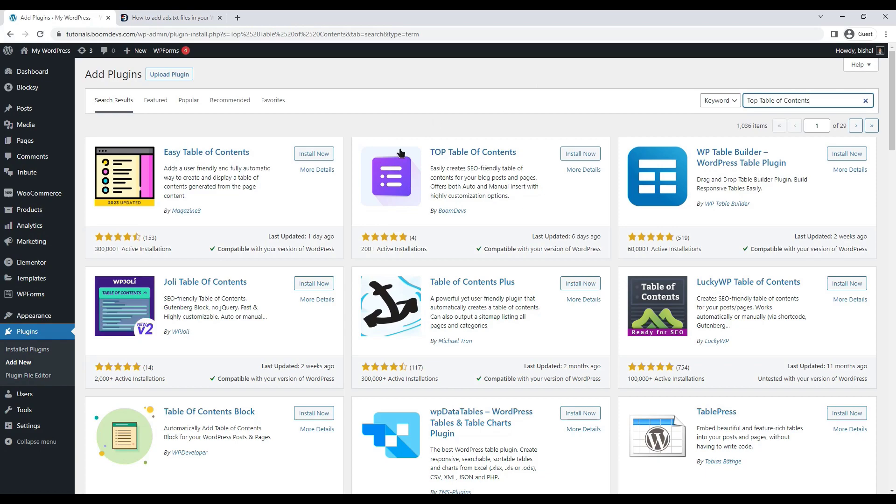
left_click(582, 157)
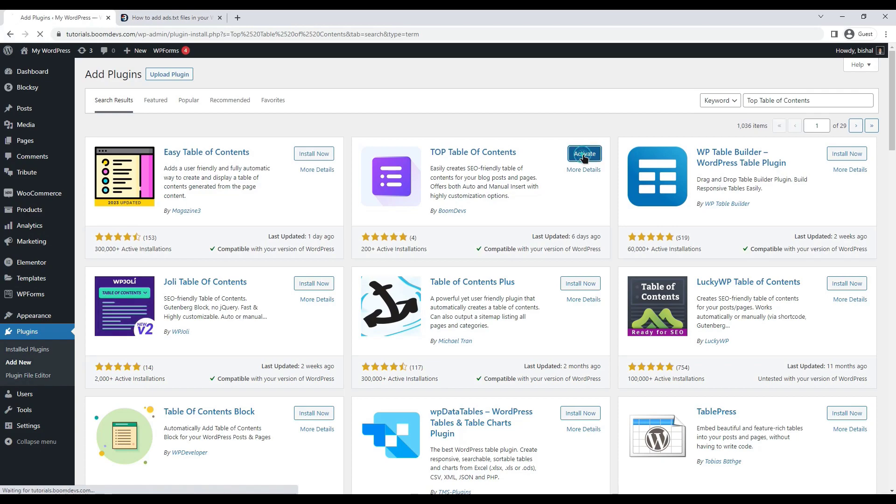
left_click(583, 156)
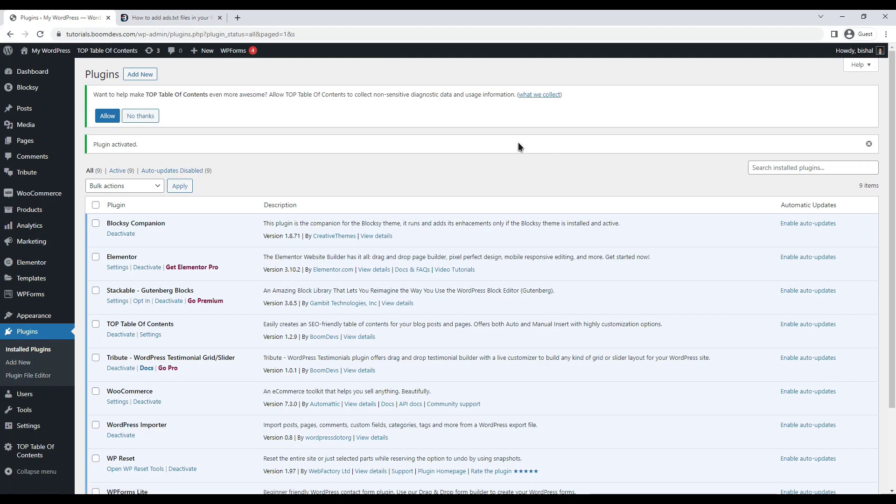
Enable TOP Table Of Contents auto-insert for Posts and save the setting.
scroll(518, 142, "down", 3)
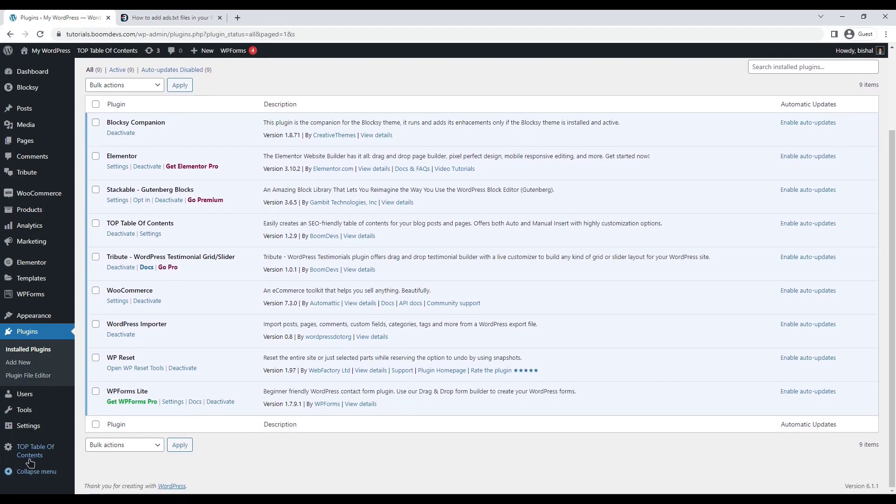
mouse_move(22, 449)
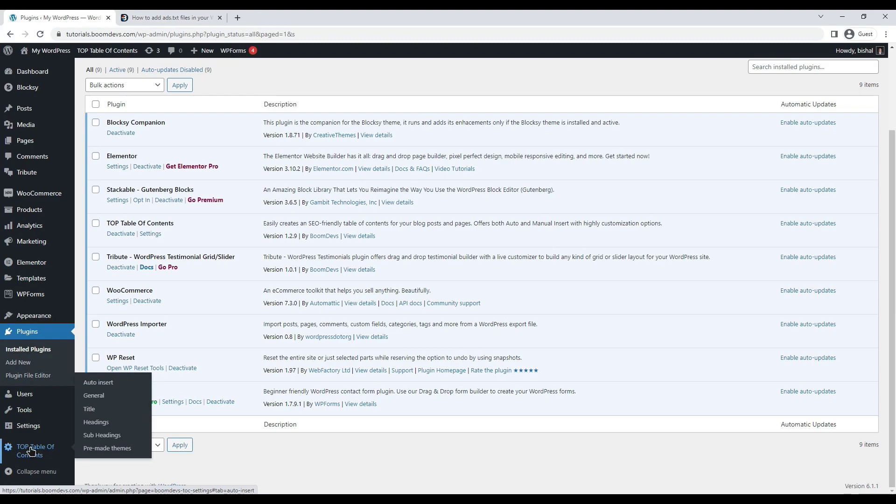
left_click(31, 450)
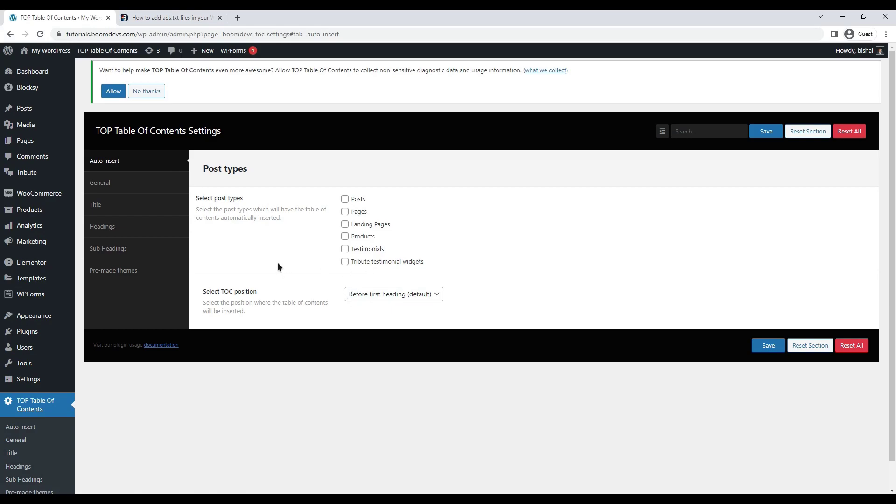
left_click(345, 199)
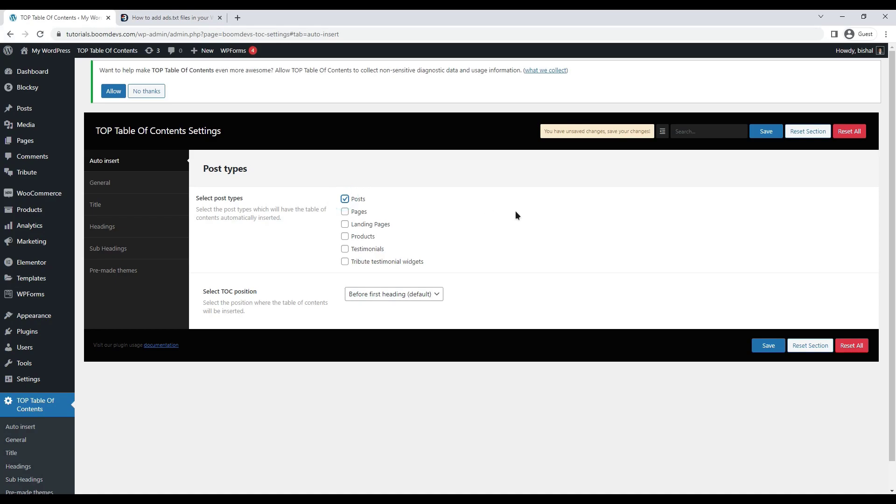
left_click(765, 345)
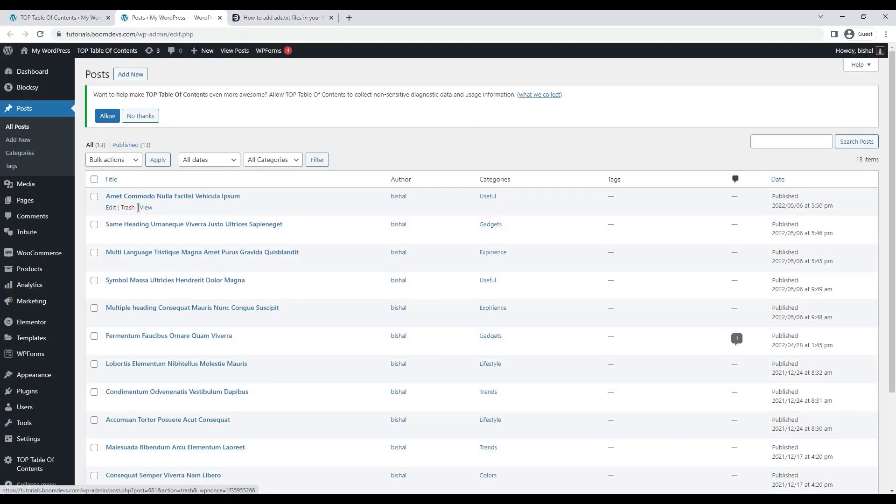
Open the Amet Commodo Nulla Facilisi Vehicula Ipsum post in a new tab.
left_click(145, 208, "ctrl")
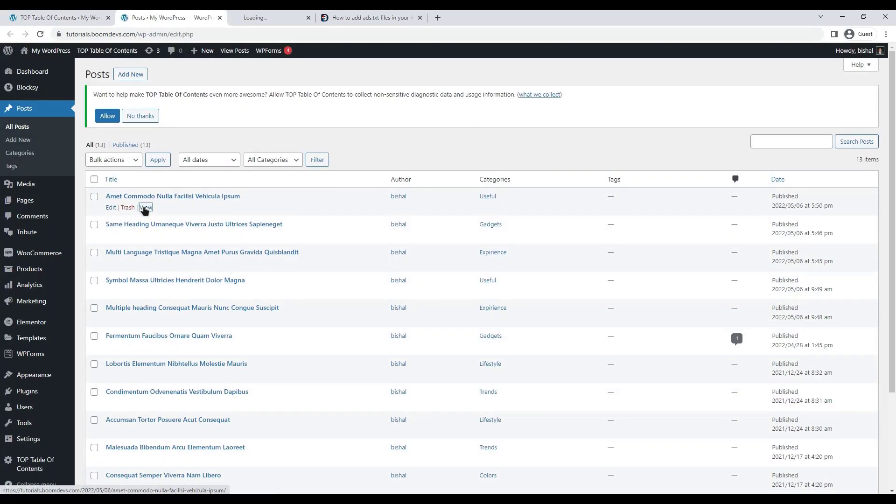
left_click(287, 17)
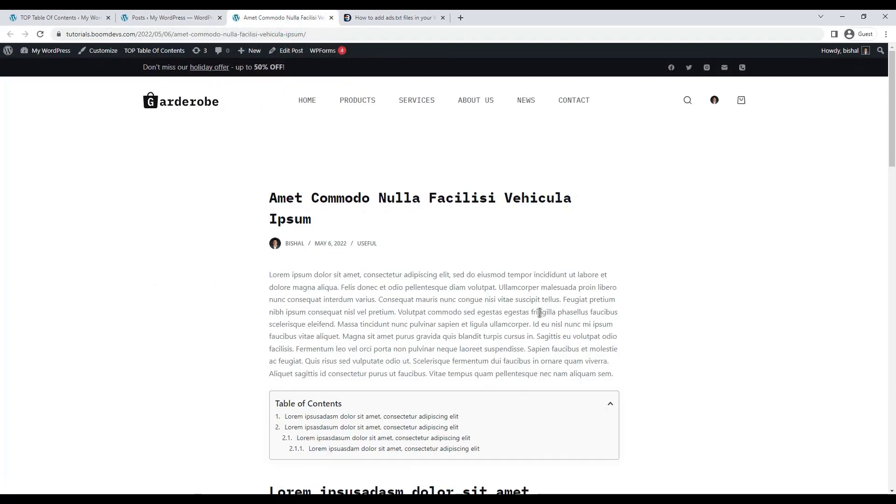
scroll(534, 355, "down", 2)
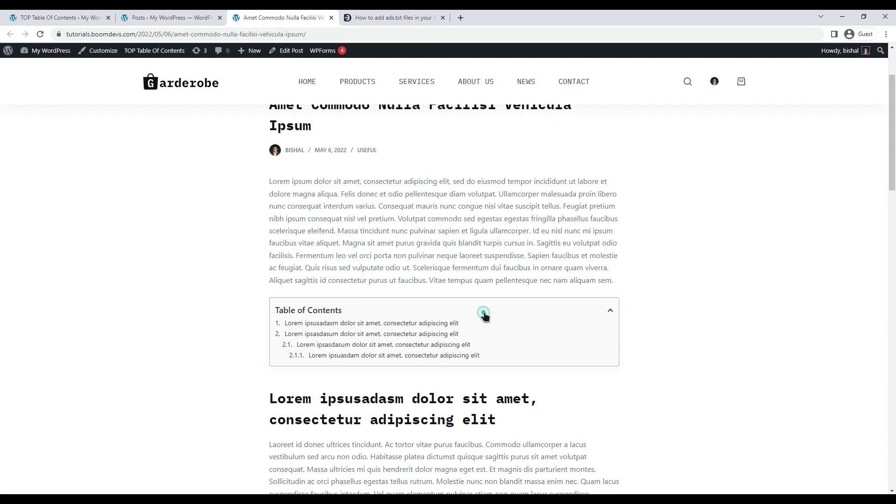
Collapse and expand the post's auto-inserted Table of Contents, ending expanded.
left_click(352, 311)
left_click(345, 312)
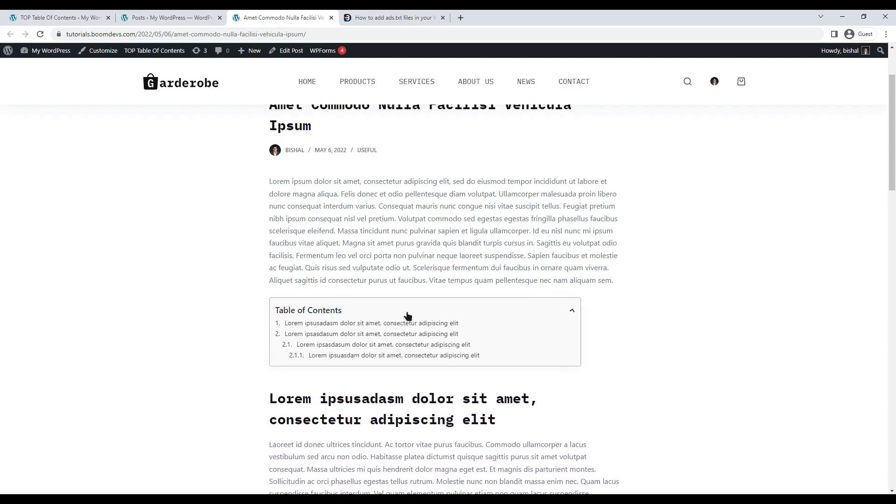
left_click(372, 310)
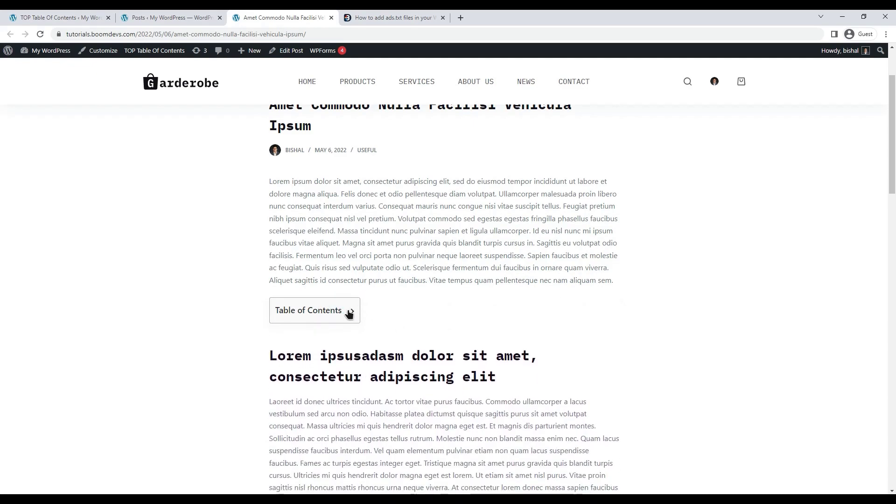
left_click(348, 312)
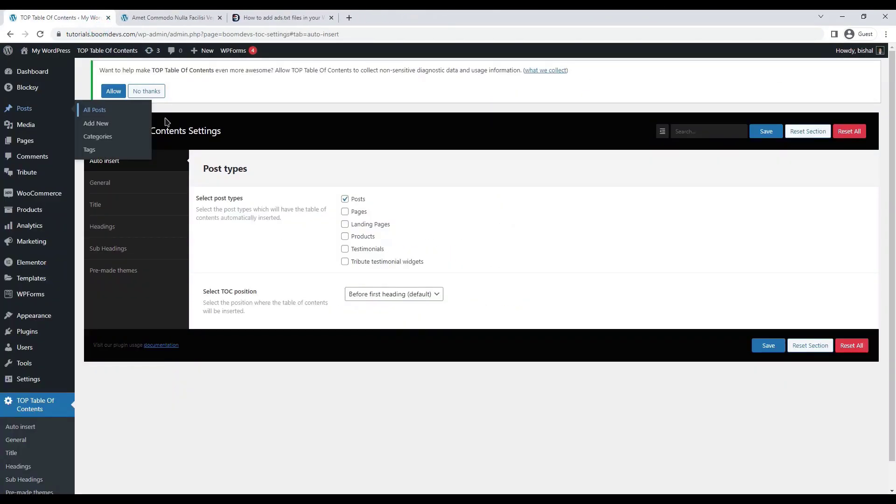
Set the TOC position to After first heading, save, and reload the post to check.
left_click(474, 223)
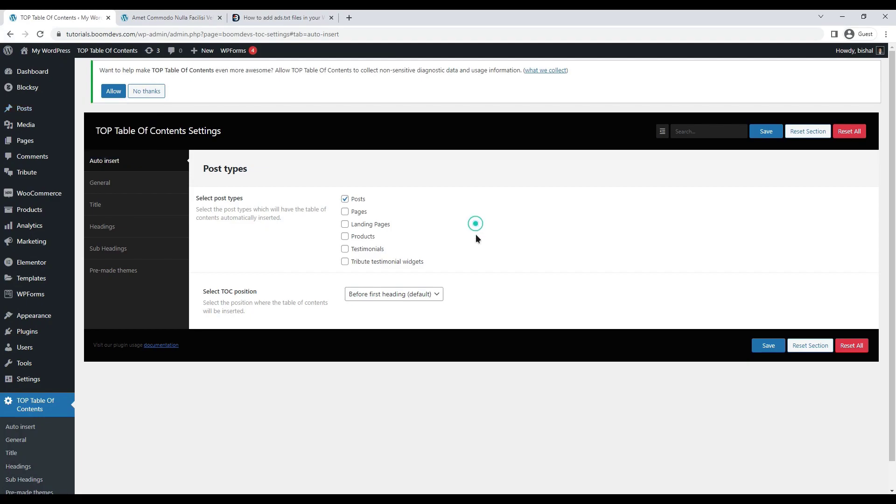
left_click(383, 296)
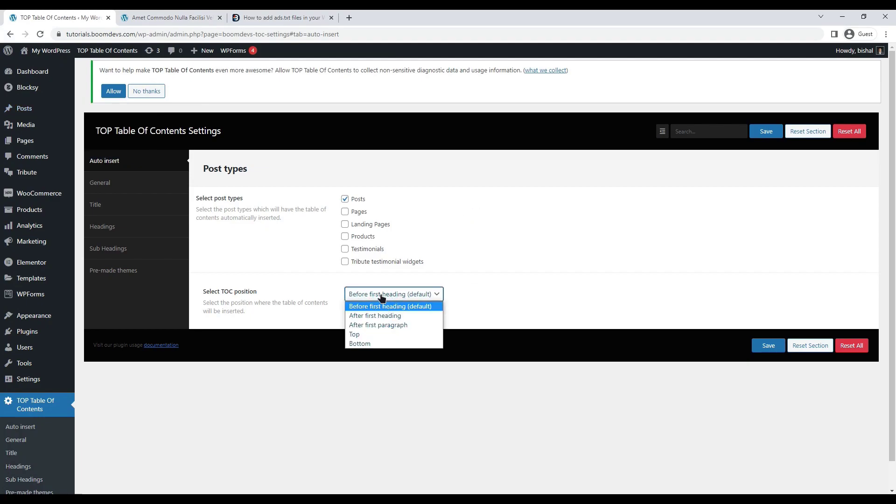
left_click(395, 316)
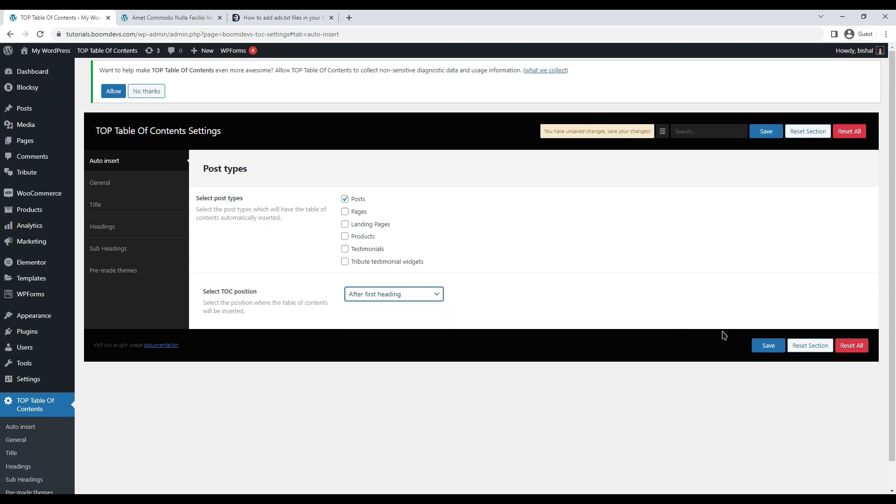
left_click(768, 345)
left_click(284, 17)
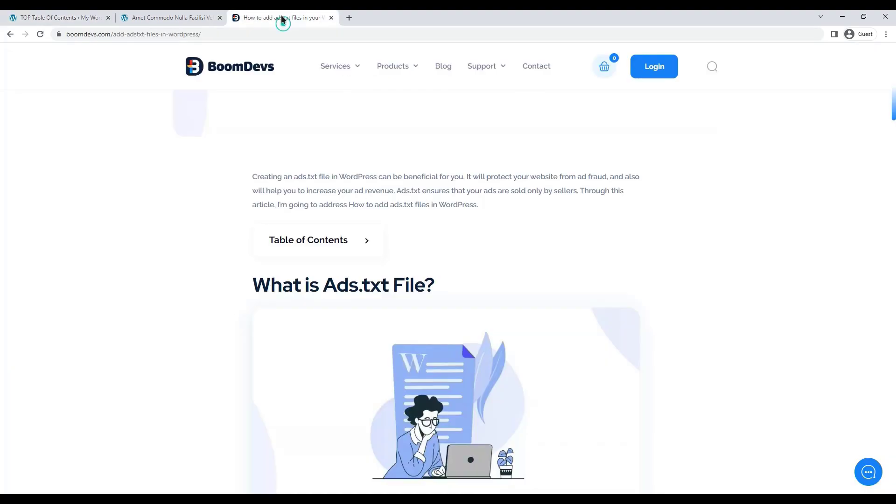
left_click(188, 18)
key("F5")
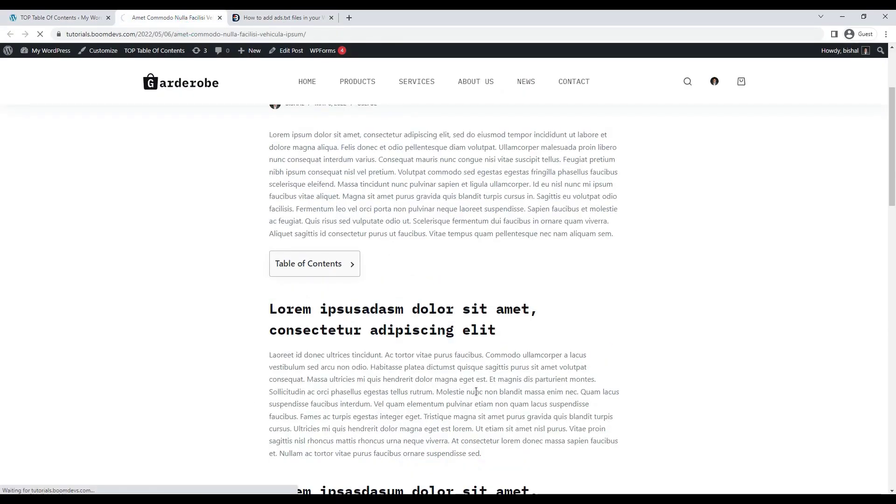
scroll(299, 297, "up", 3)
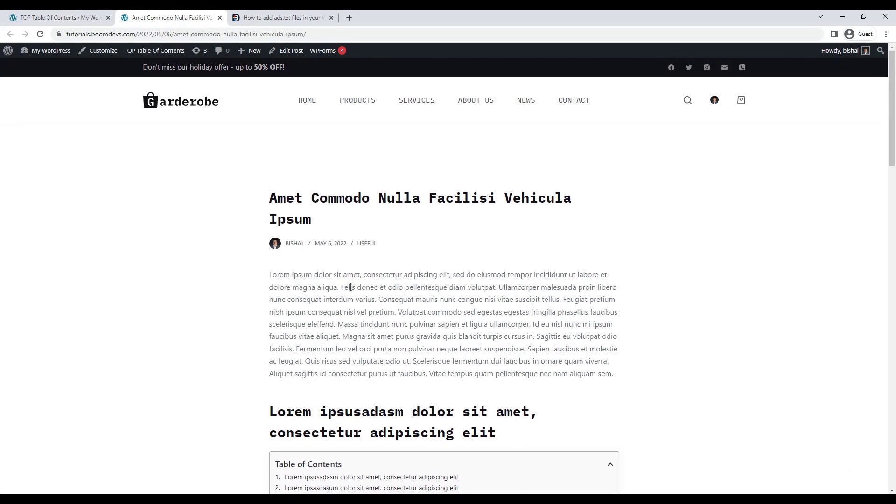
scroll(324, 340, "down", 2)
Change the TOC position to After first paragraph, save, and verify on the reloaded post.
key("ctrl+Page_Up")
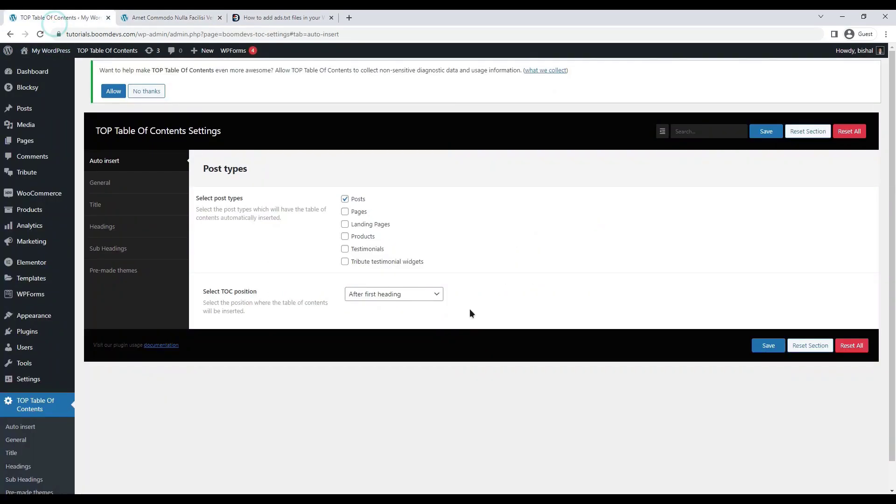
left_click(394, 298)
left_click(388, 324)
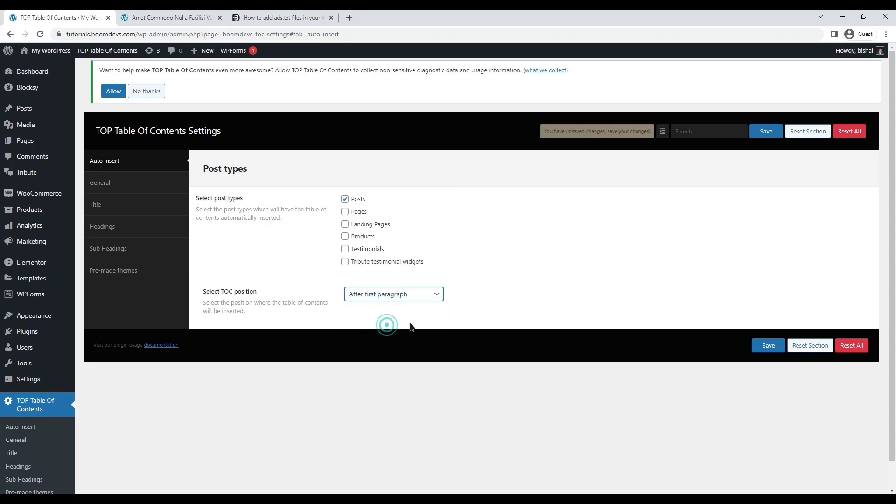
left_click(761, 346)
key("ctrl+Page_Down")
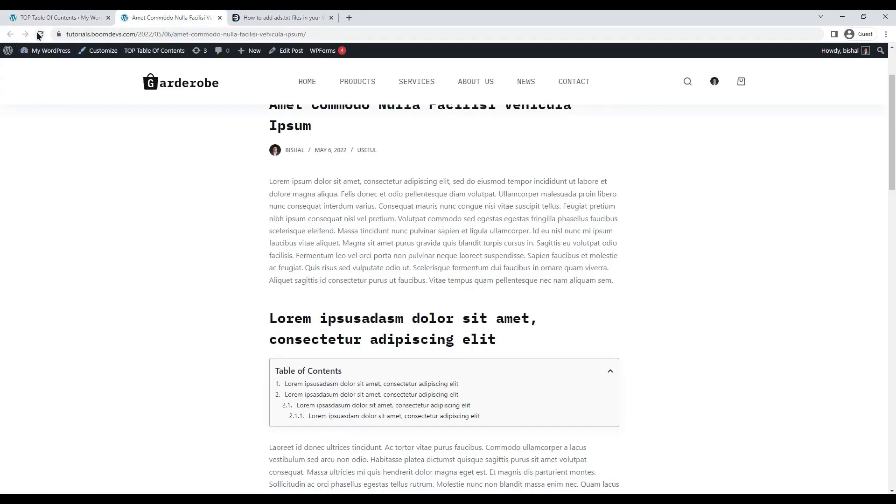
key("F5")
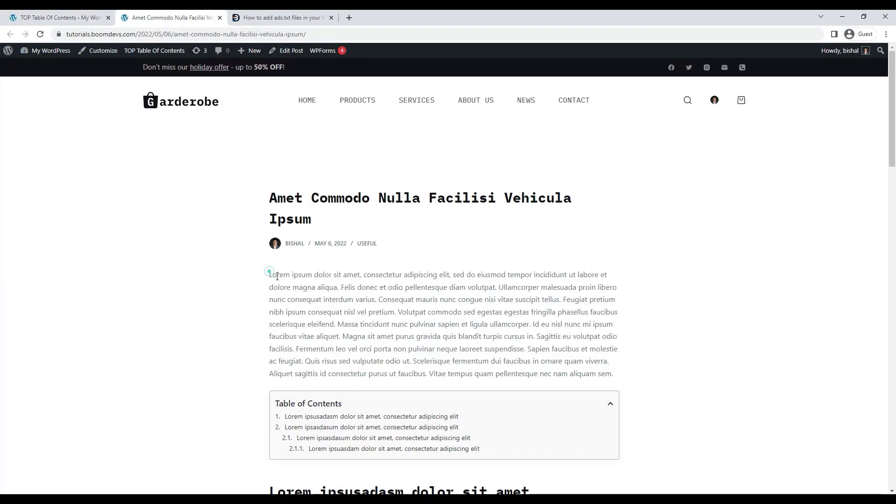
left_click_drag(268, 181, 503, 280)
Set the TOC position to Top, save, and reload the post.
key("ctrl+Page_Up")
left_click(408, 295)
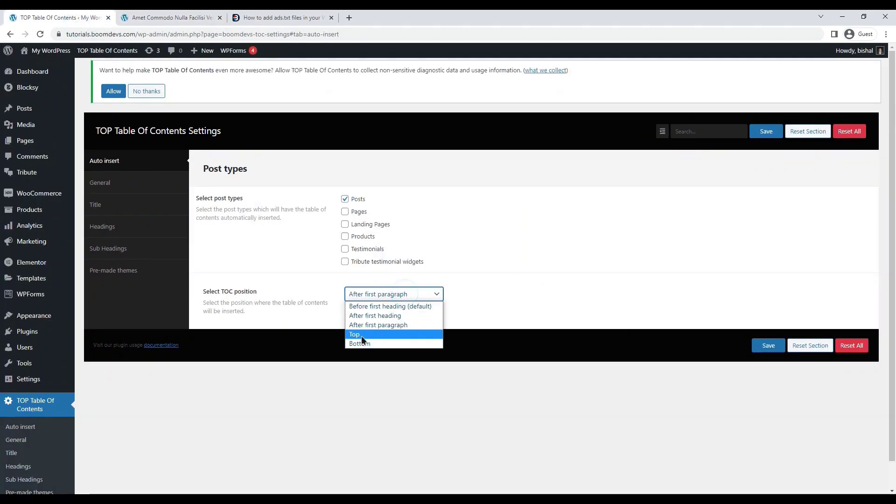
left_click(362, 336)
left_click(760, 344)
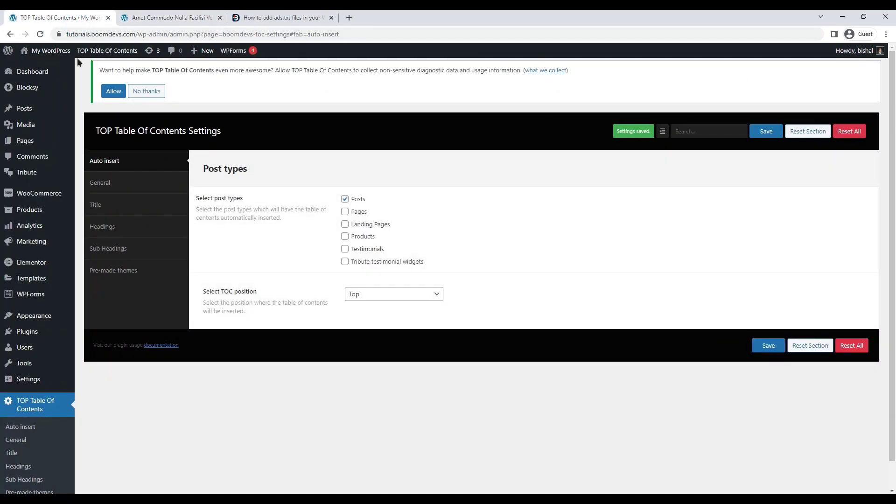
key("ctrl+Page_Down")
left_click(40, 34)
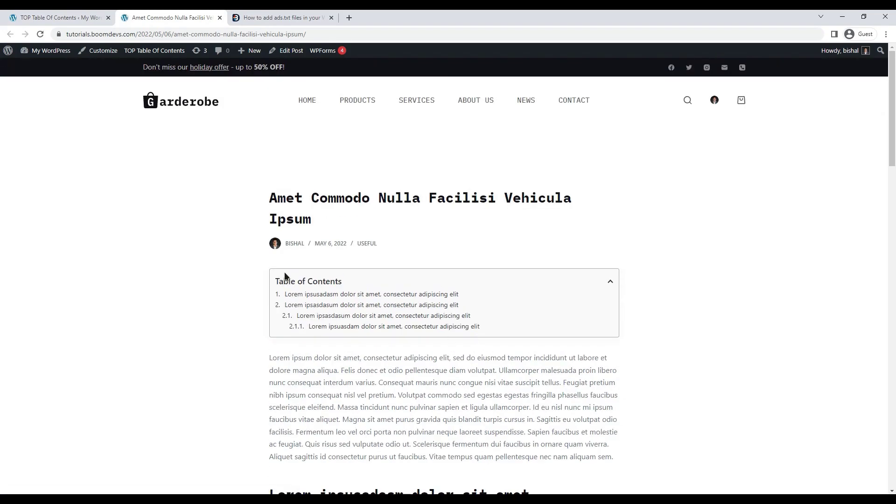
Turn off Content Visibility in the General layout settings and save.
left_click(59, 17)
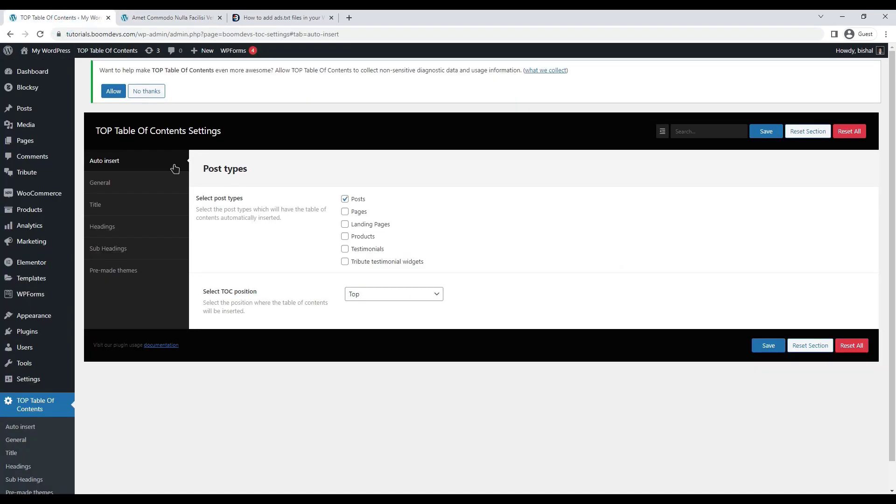
left_click(100, 184)
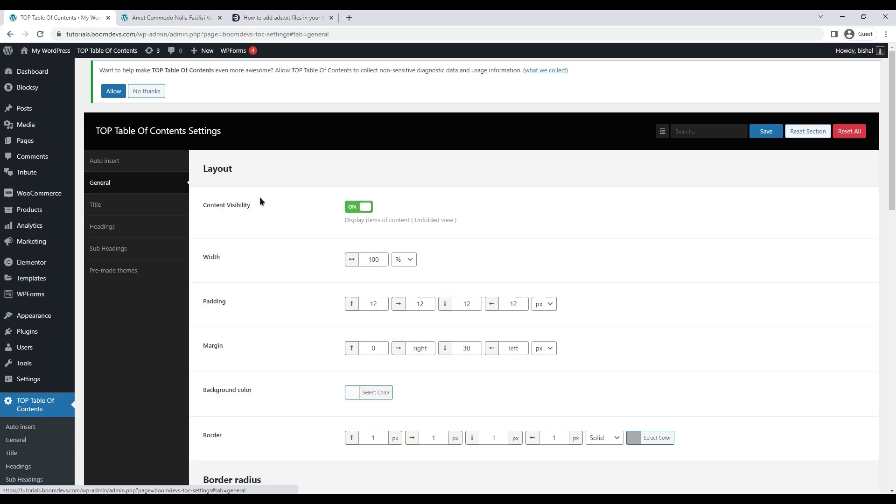
left_click(357, 208)
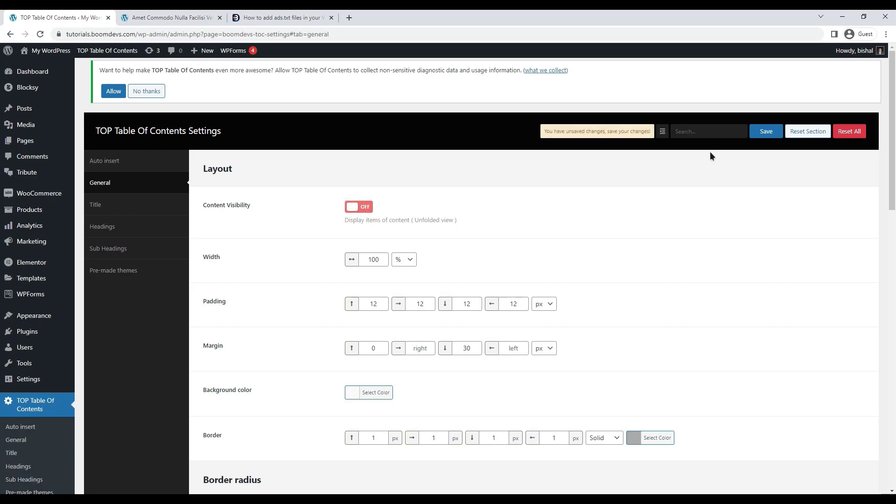
left_click(765, 131)
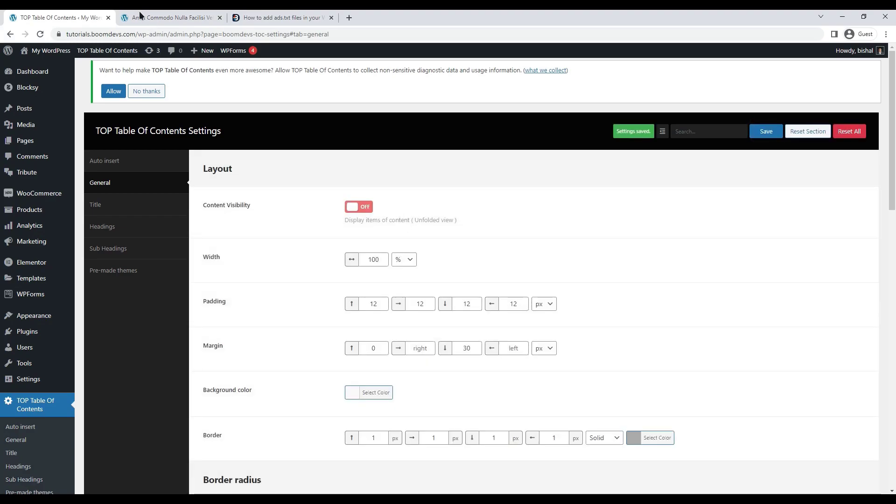
Reload the post and toggle the collapsed Table of Contents open and closed, ending expanded.
left_click(140, 17)
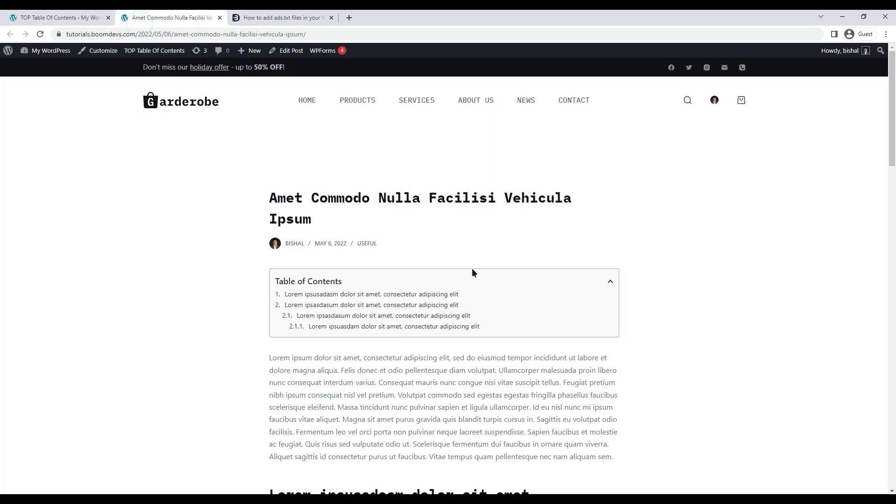
key("F5")
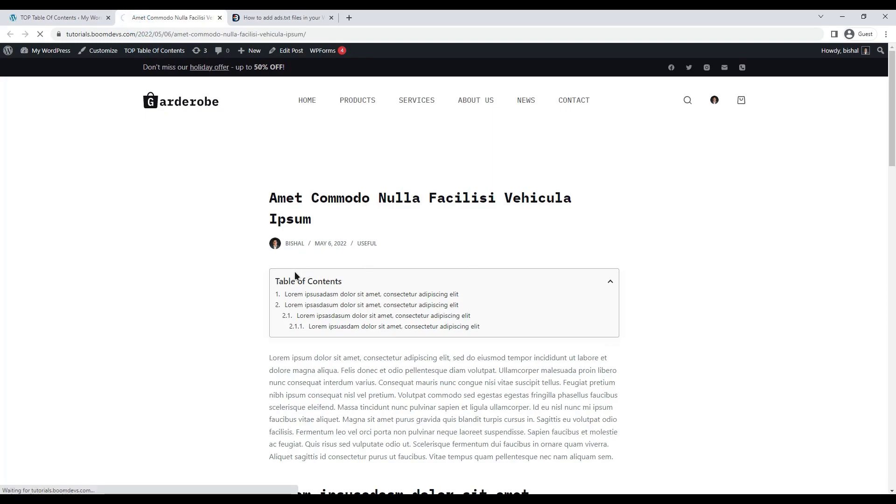
left_click(405, 282)
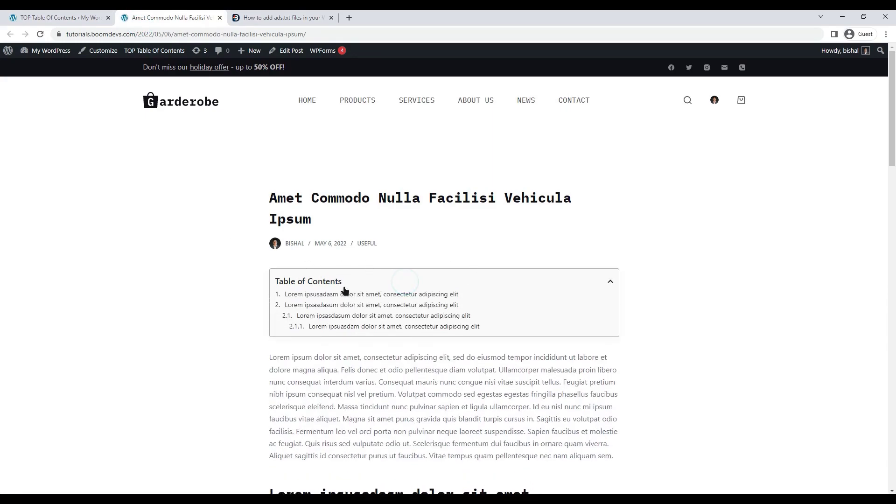
left_click(349, 281)
left_click(340, 280)
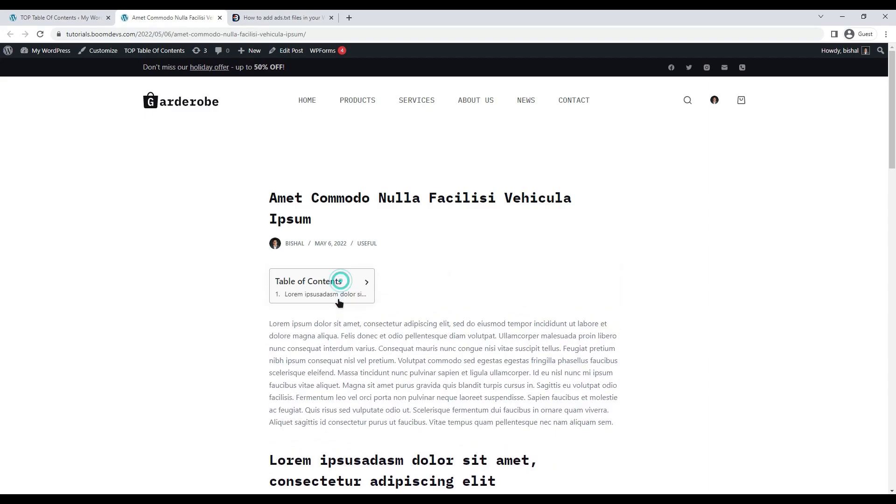
left_click(347, 282)
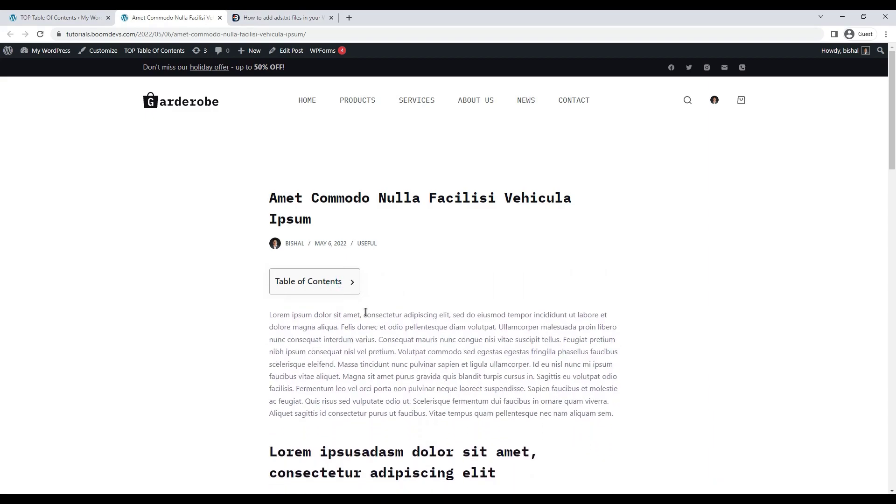
key("F5")
left_click(348, 290)
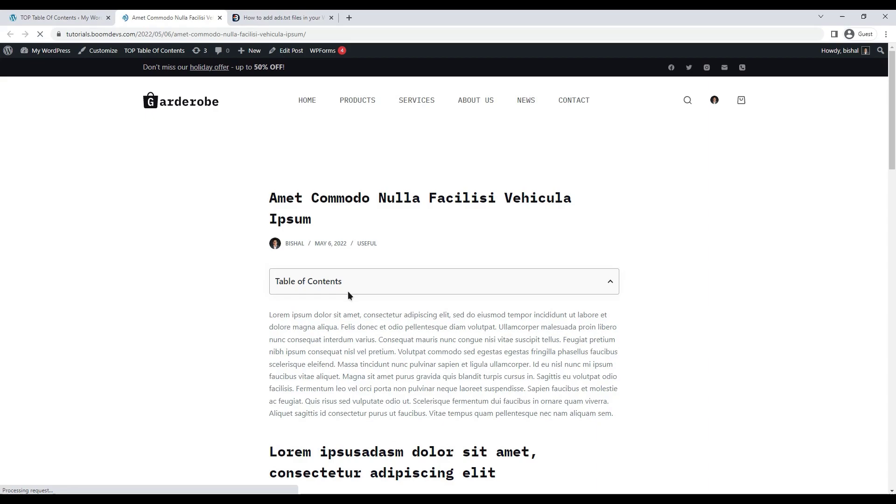
left_click(365, 283)
left_click(366, 280)
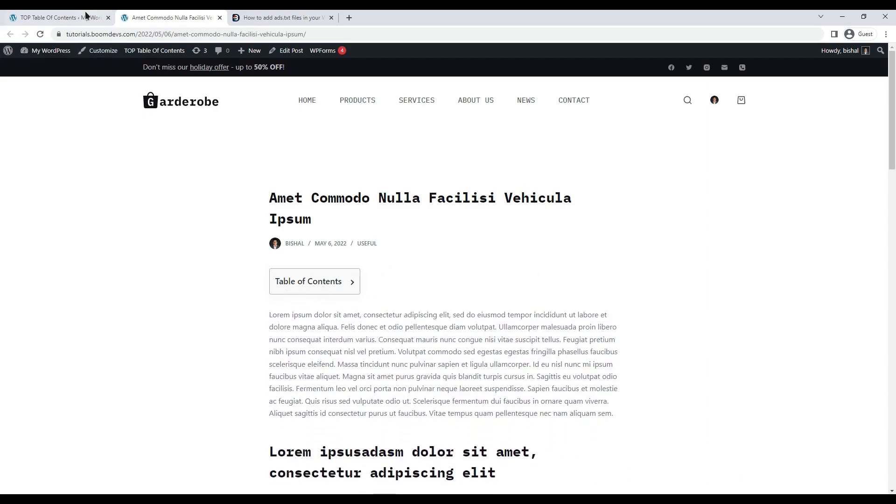
left_click(351, 281)
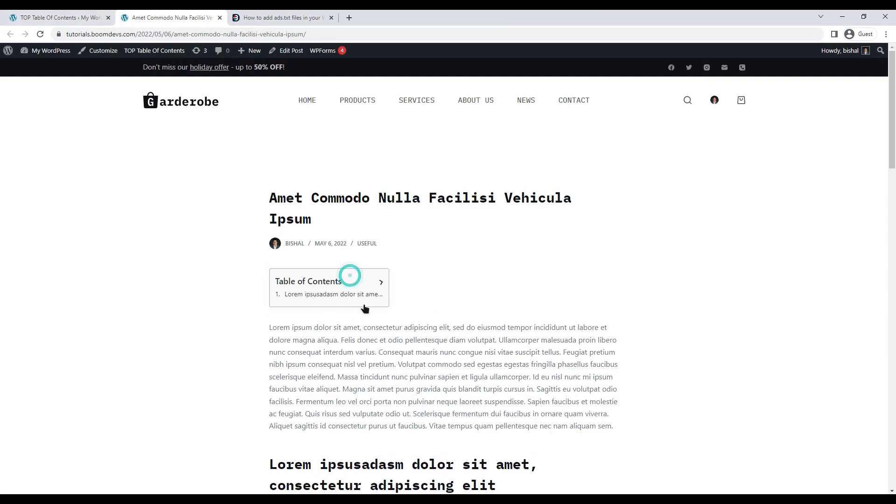
Turn Content Visibility back on, set the TOC width to 80%, save, and reload the post.
left_click(317, 282)
left_click(60, 17)
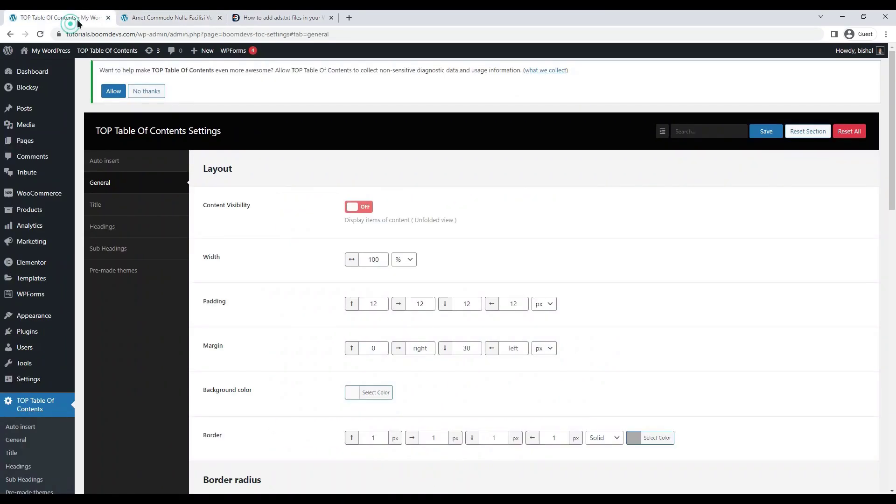
left_click(354, 209)
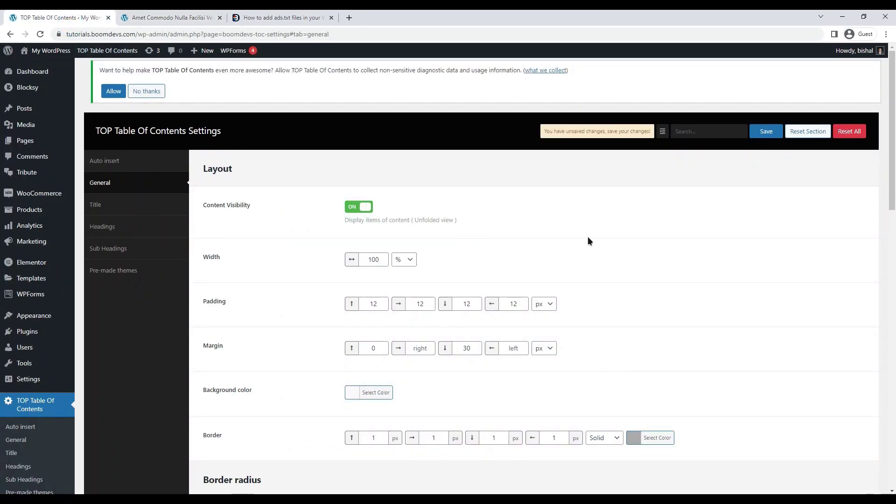
scroll(586, 240, "down", 1)
double_click(369, 214)
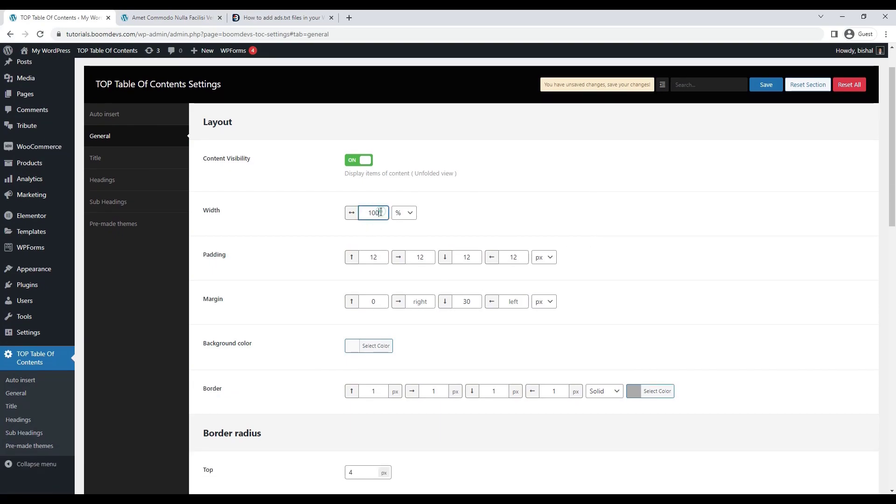
type("80")
left_click(764, 84)
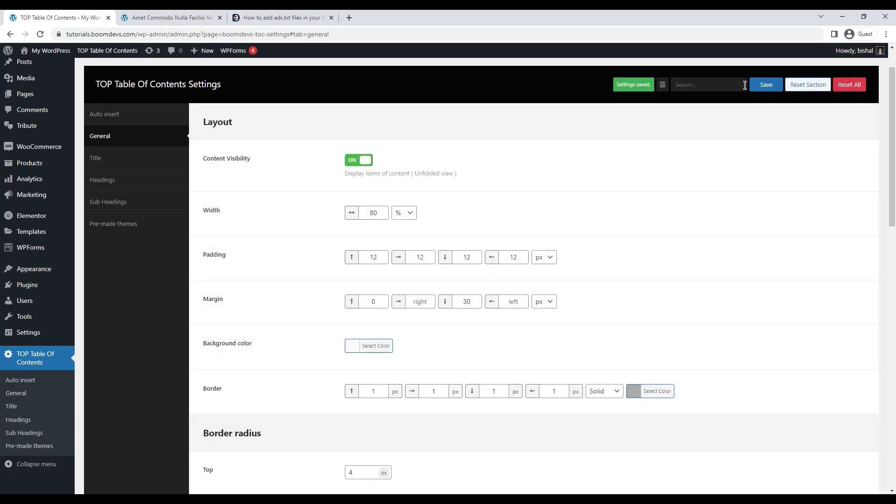
left_click(156, 18)
key("F5")
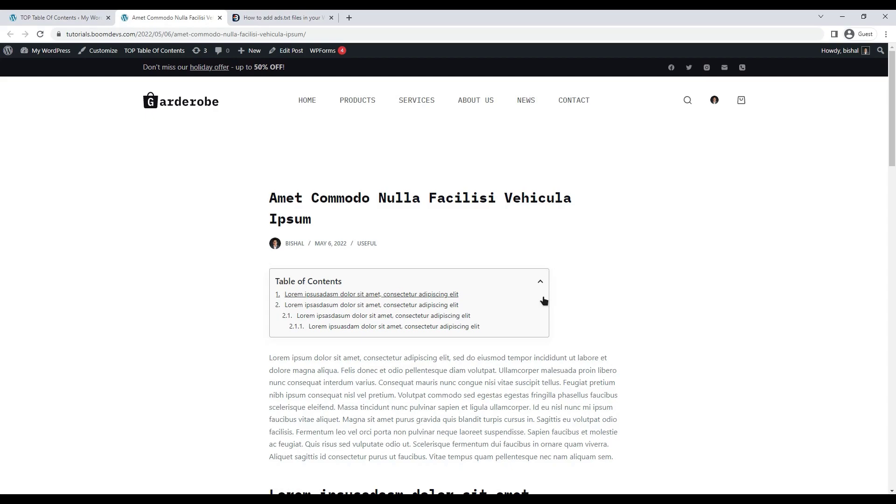
Restore the TOC width to 100%, save, and reload the post.
left_click(65, 17)
type("100")
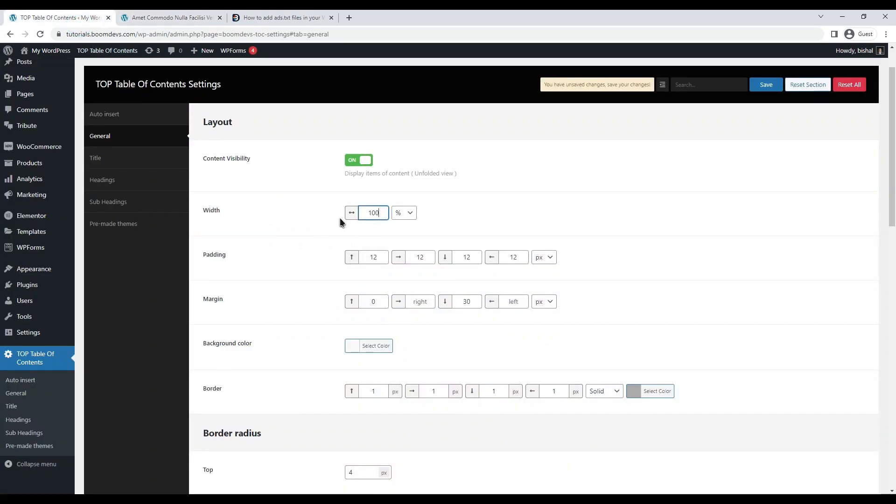
left_click(765, 84)
left_click(156, 17)
key("F5")
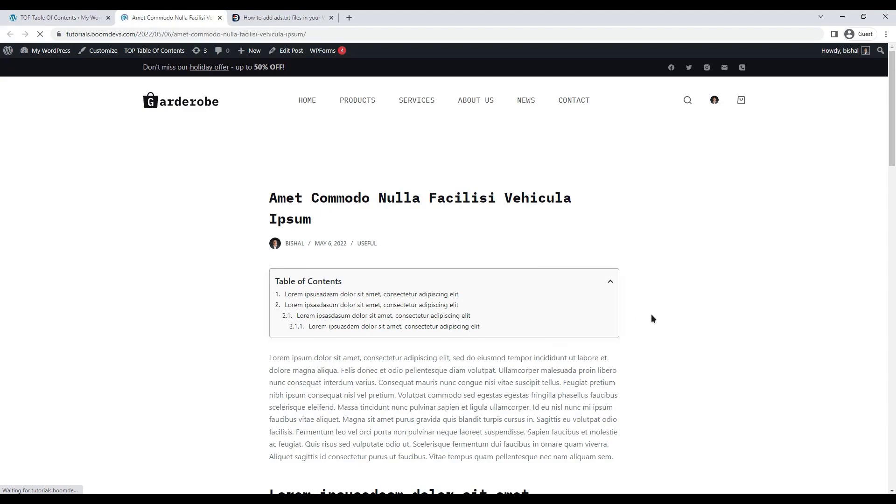
Try 25 px TOC padding on all four sides, save, and reload the post to compare.
left_click(48, 12)
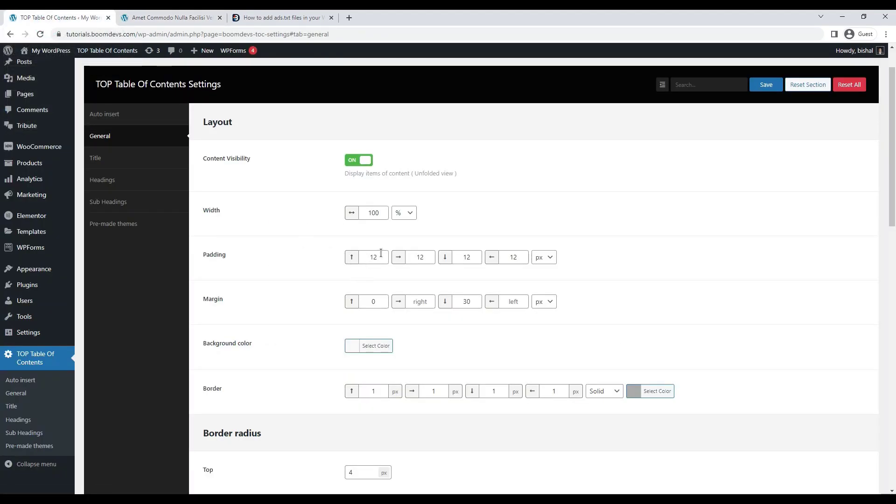
left_click(173, 17)
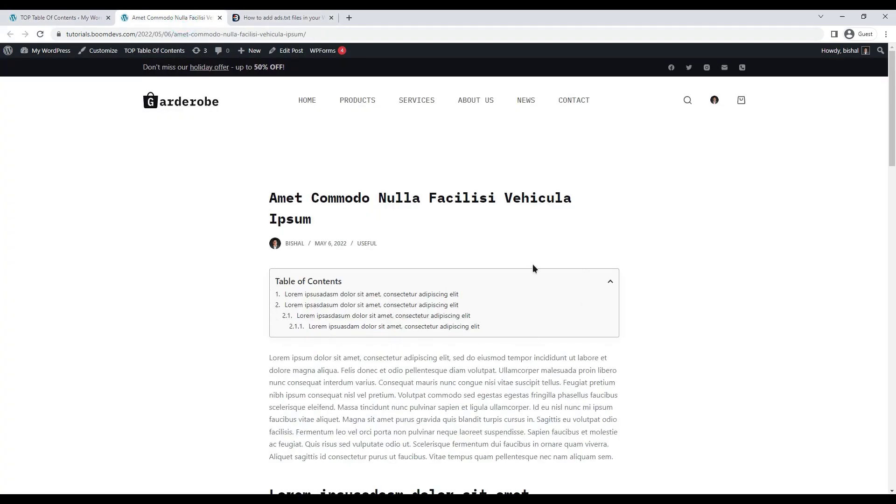
left_click(56, 17)
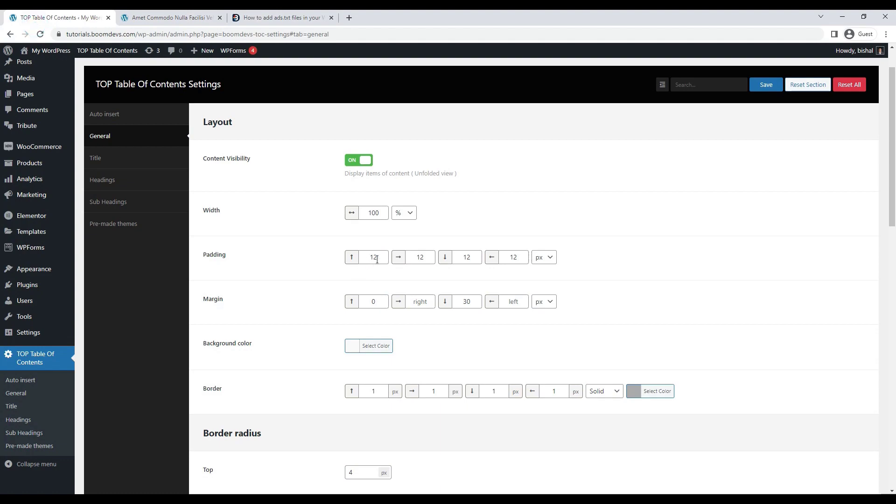
left_click_drag(380, 257, 366, 259)
type("25")
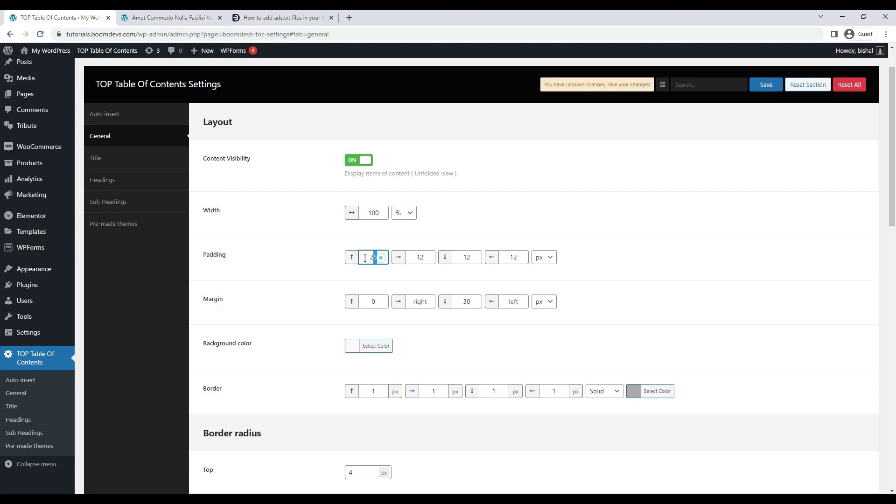
left_click_drag(427, 256, 400, 261)
type("25")
left_click_drag(470, 256, 447, 262)
type("25")
left_click_drag(522, 257, 491, 261)
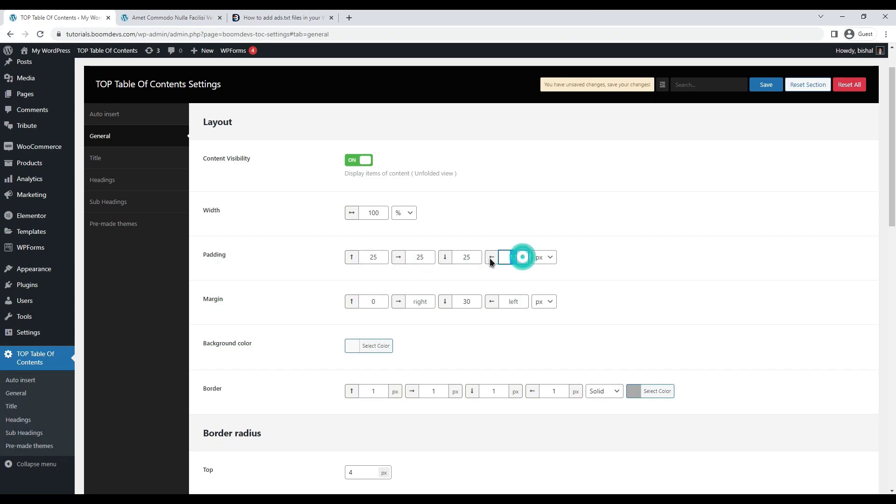
type("25")
left_click(774, 82)
left_click(170, 17)
key("F5")
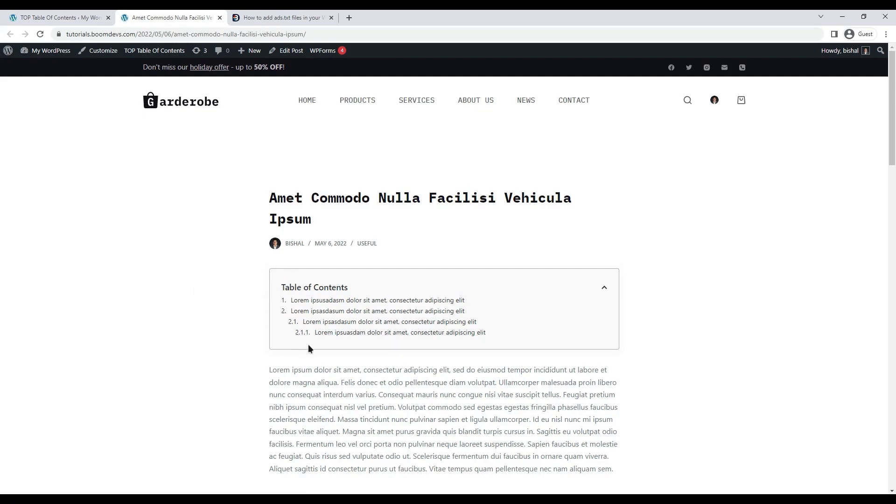
Set the top, right, bottom and left padding to 12 px and save.
left_click(56, 17)
left_click(374, 256)
type("12")
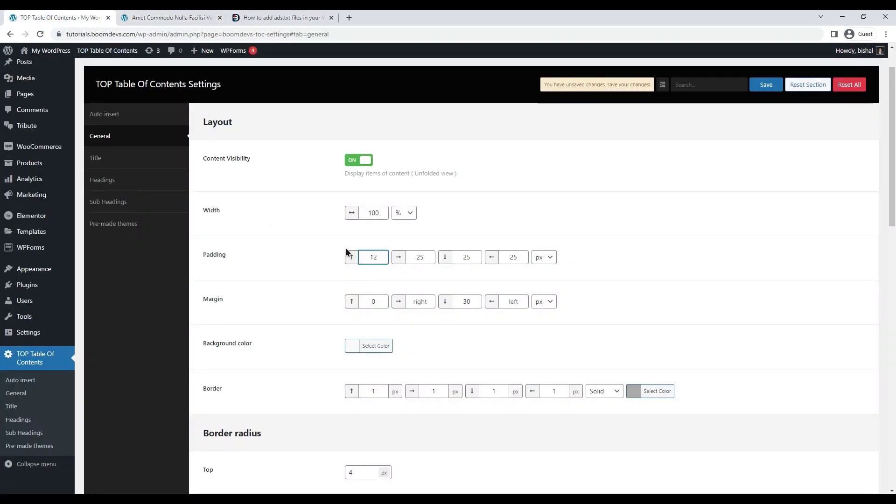
key("Tab")
type("12")
key("Tab")
type("12")
key("Tab")
type("12")
left_click(752, 89)
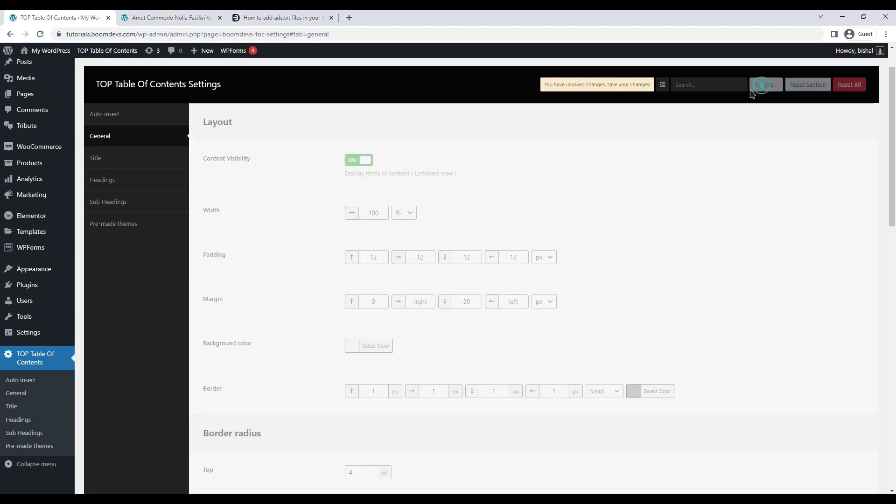
Open and close the background colour picker without changing the colour.
left_click(377, 302)
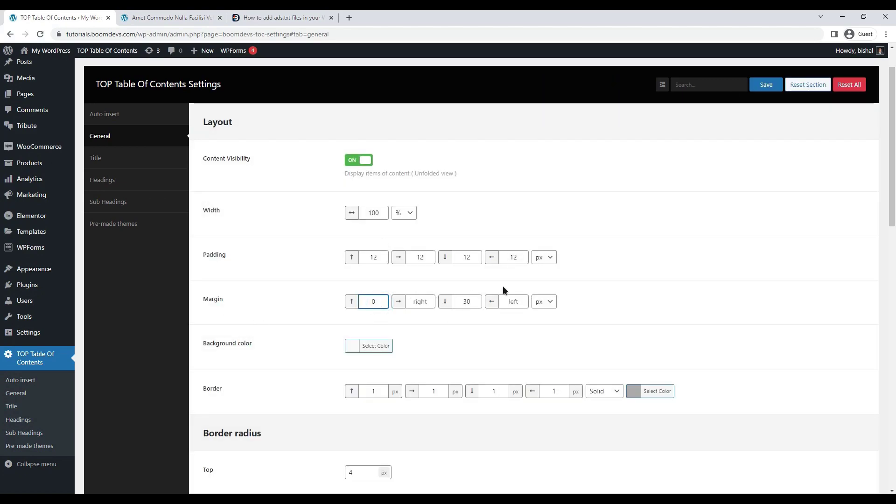
scroll(279, 334, "down", 2)
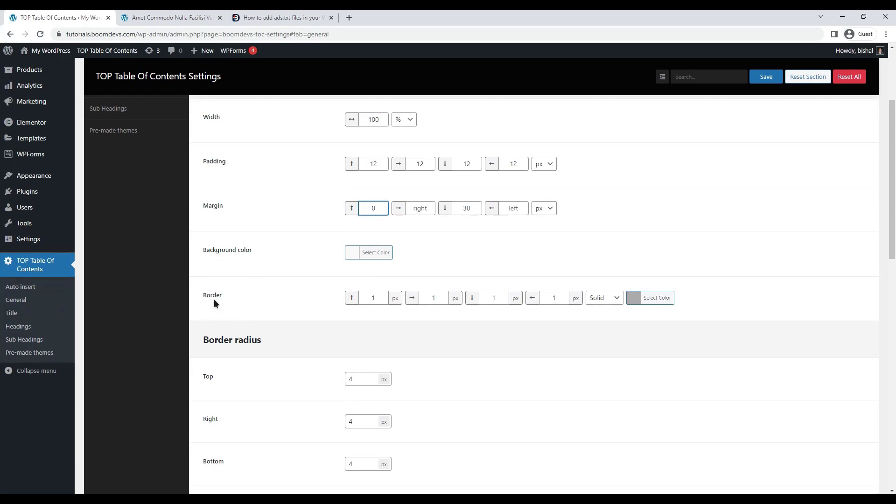
left_click(351, 254)
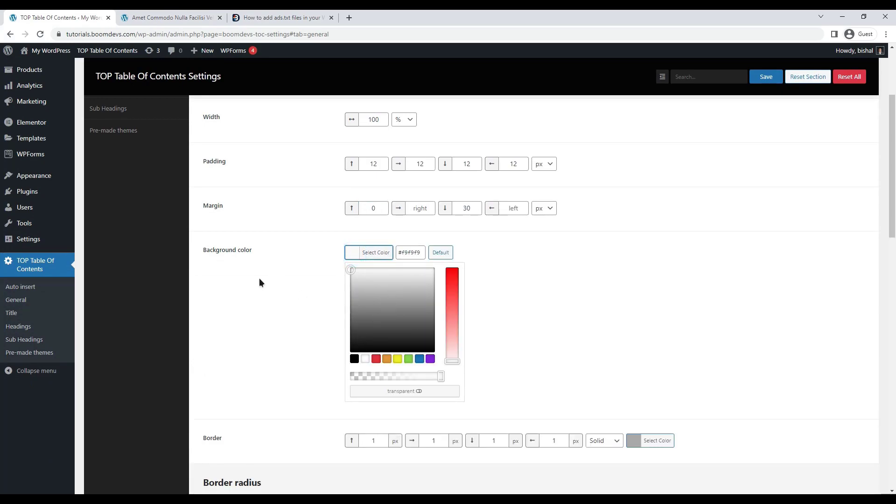
left_click(250, 262)
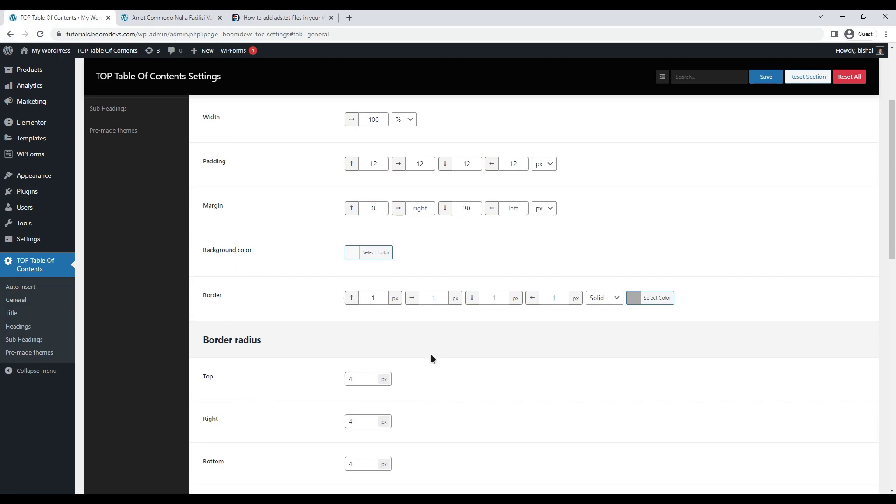
Set the top, right, bottom and left border widths to 2 px.
double_click(375, 299)
type("2")
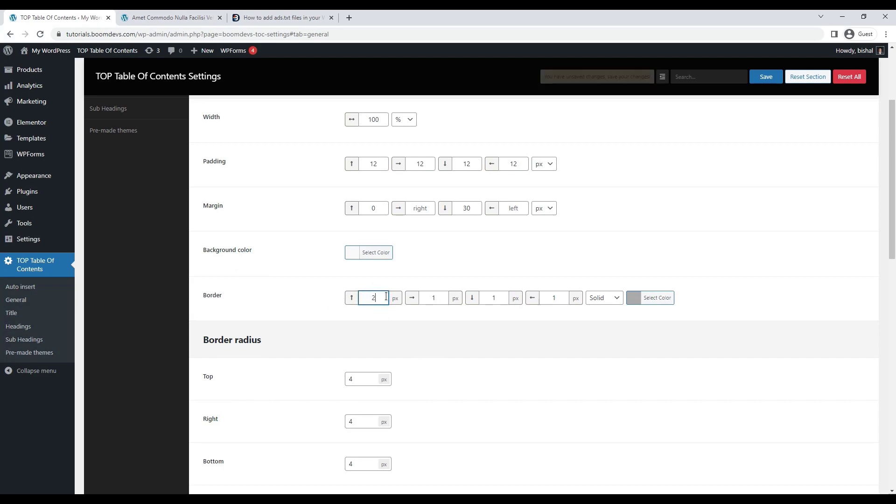
double_click(432, 297)
type("2")
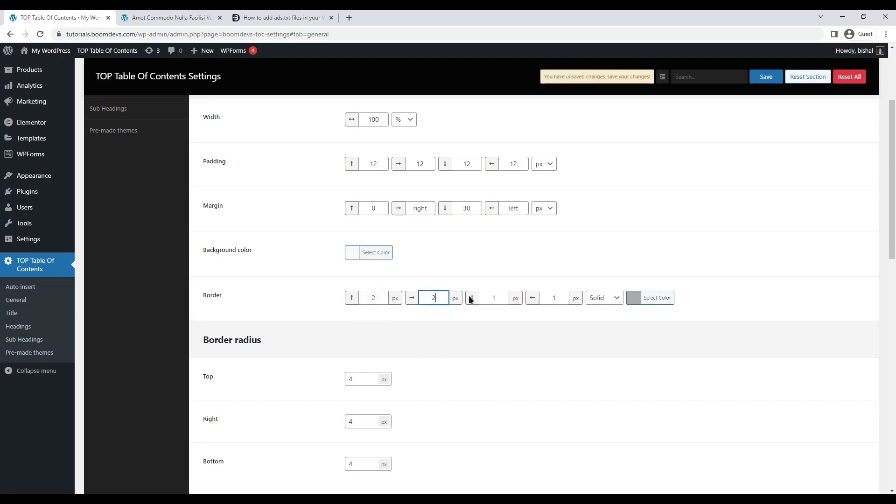
double_click(495, 297)
type("2")
double_click(556, 298)
type("2")
Leave the border colour unchanged, save the 2 px border, and check it on the post.
left_click(653, 298)
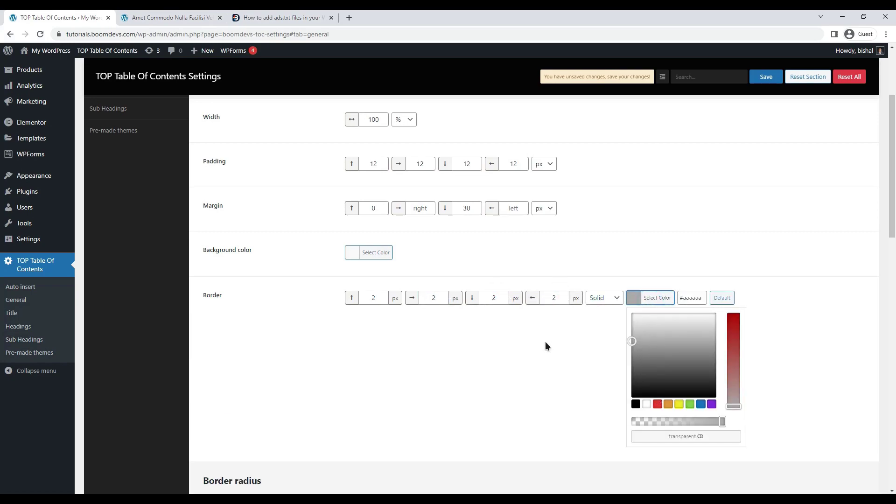
left_click(545, 345)
left_click(766, 77)
left_click(183, 19)
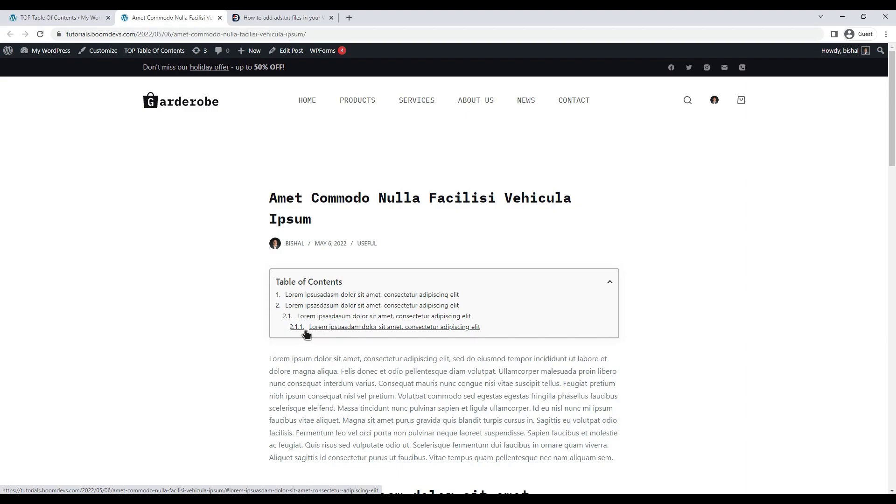
left_click(60, 14)
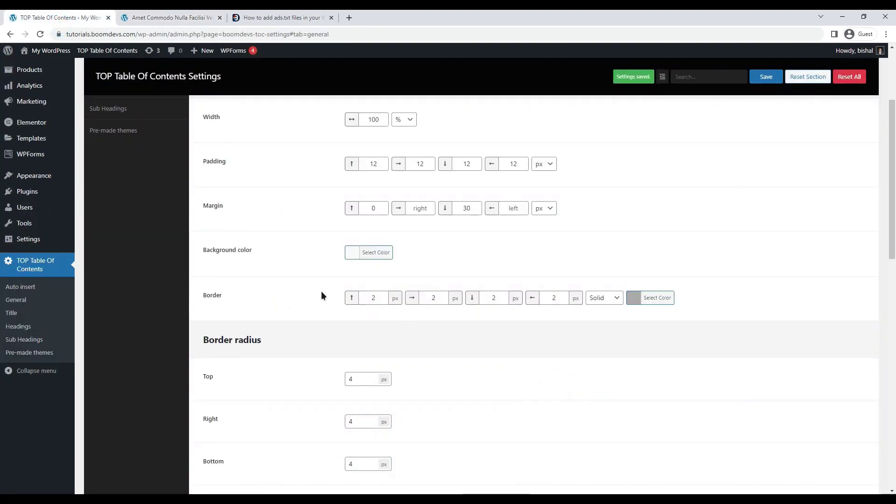
scroll(306, 274, "down", 3)
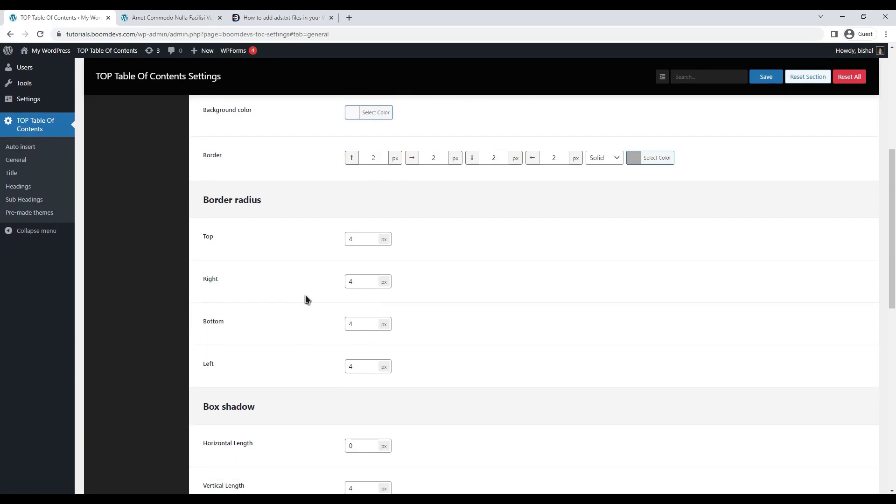
triple_click(245, 194)
scroll(191, 281, "down", 3)
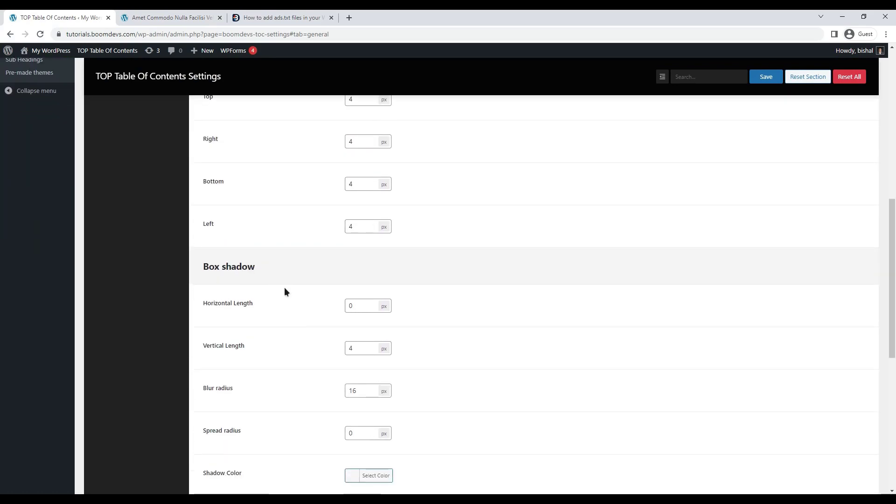
scroll(250, 404, "down", 1)
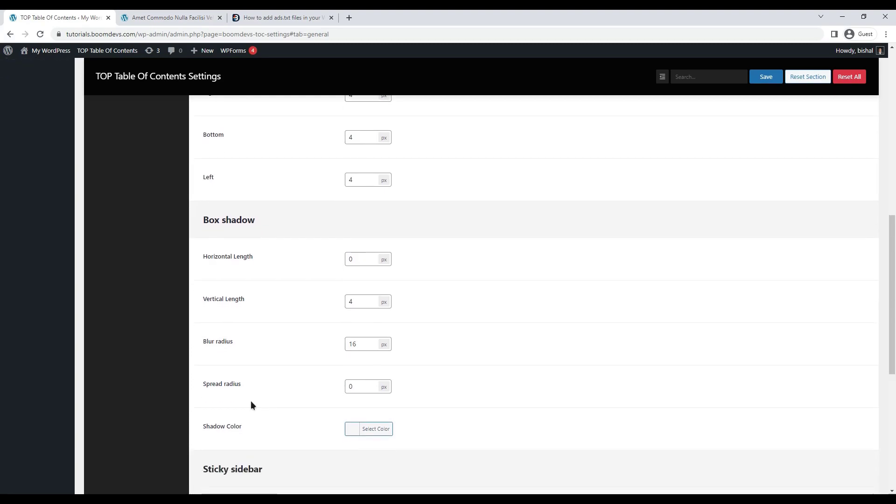
triple_click(256, 256)
left_click(223, 219)
left_click(349, 426)
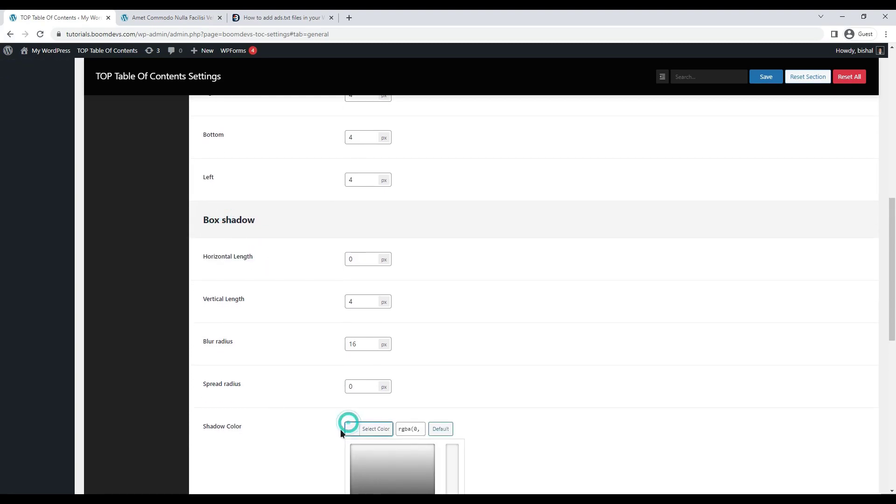
scroll(300, 394, "down", 2)
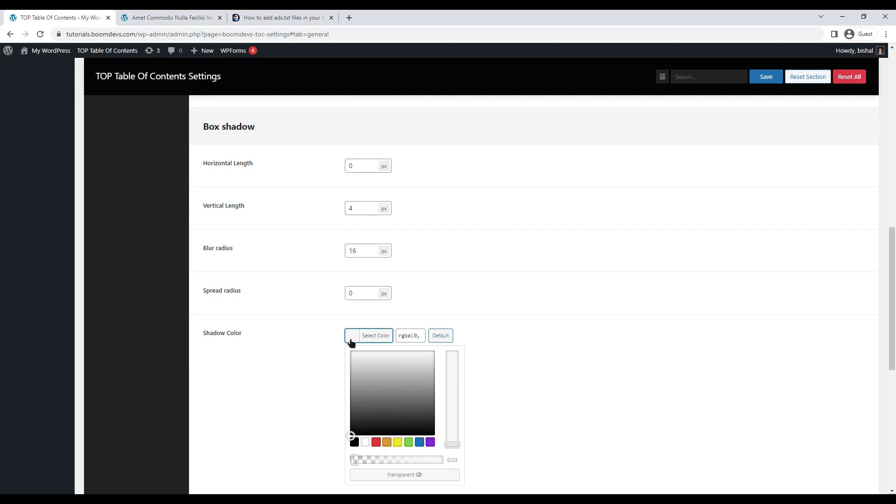
left_click(351, 343)
scroll(280, 378, "down", 5)
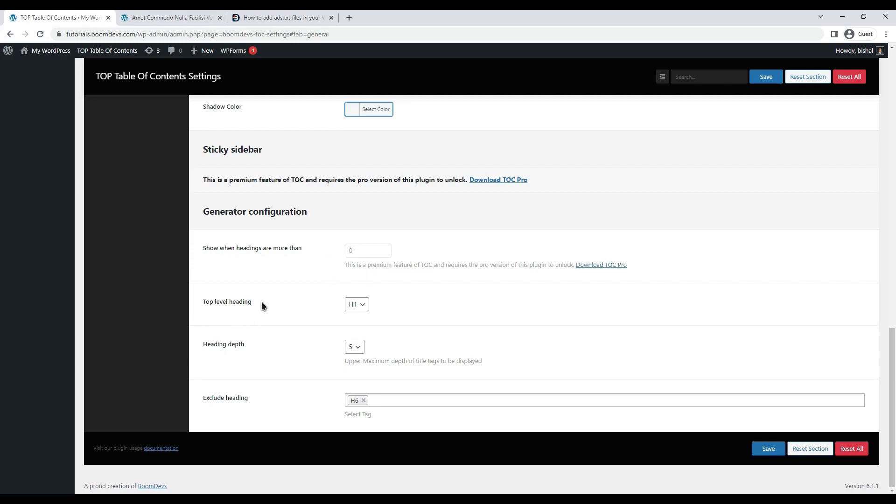
left_click(356, 304)
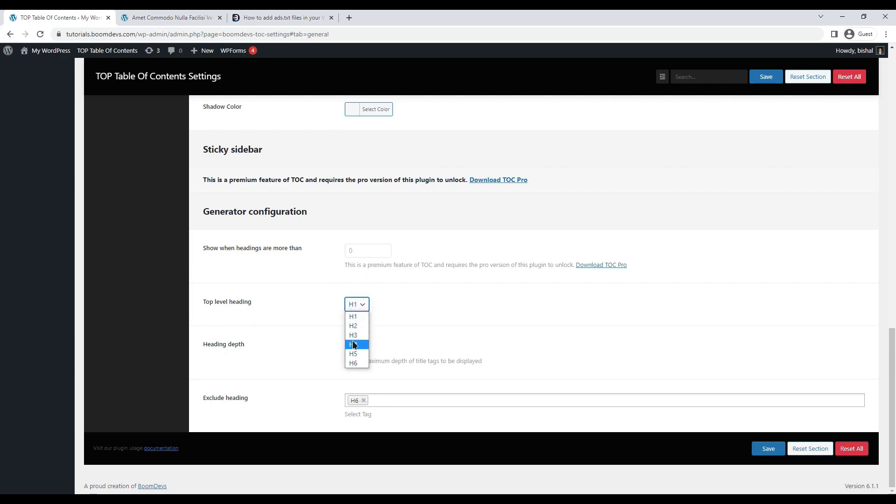
left_click(413, 295)
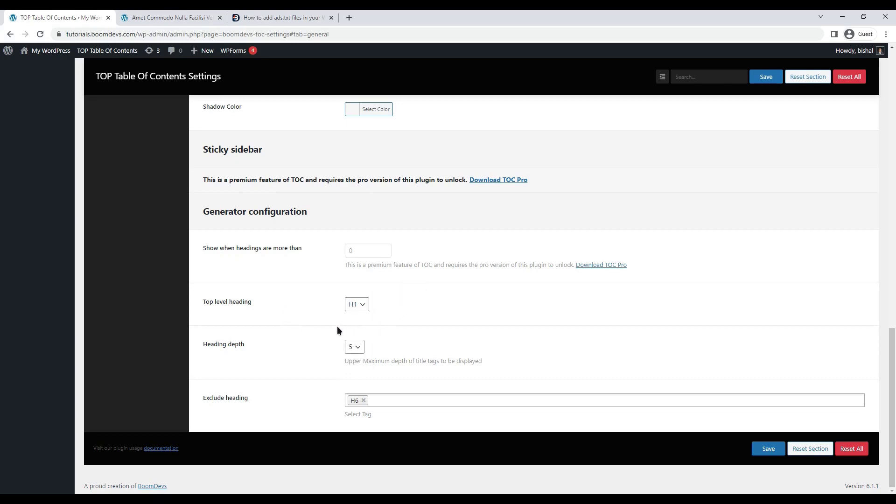
left_click(355, 349)
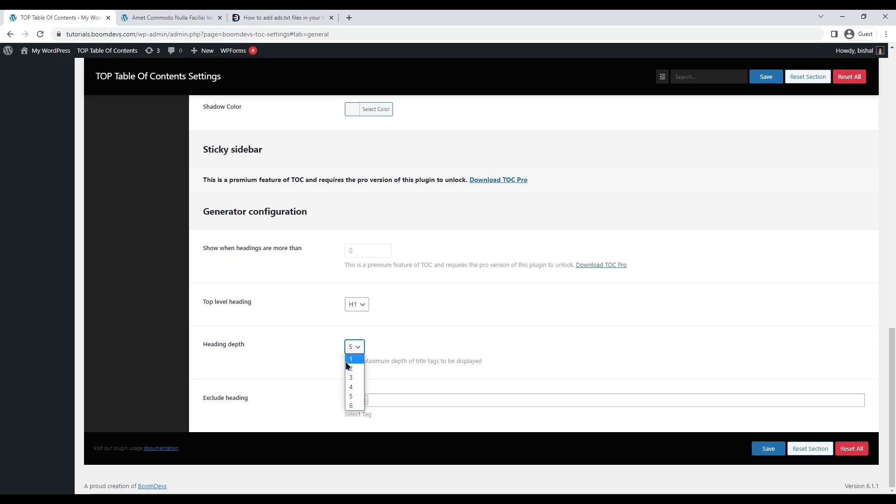
left_click(399, 330)
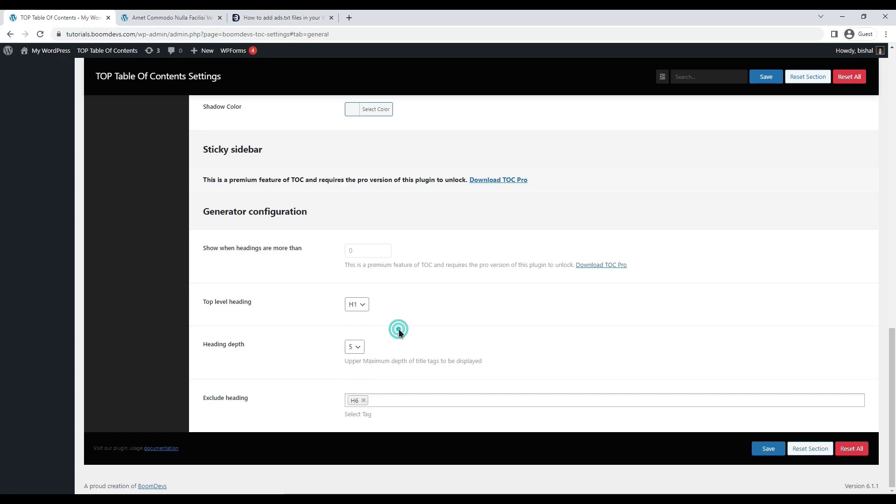
left_click(364, 400)
left_click(359, 400)
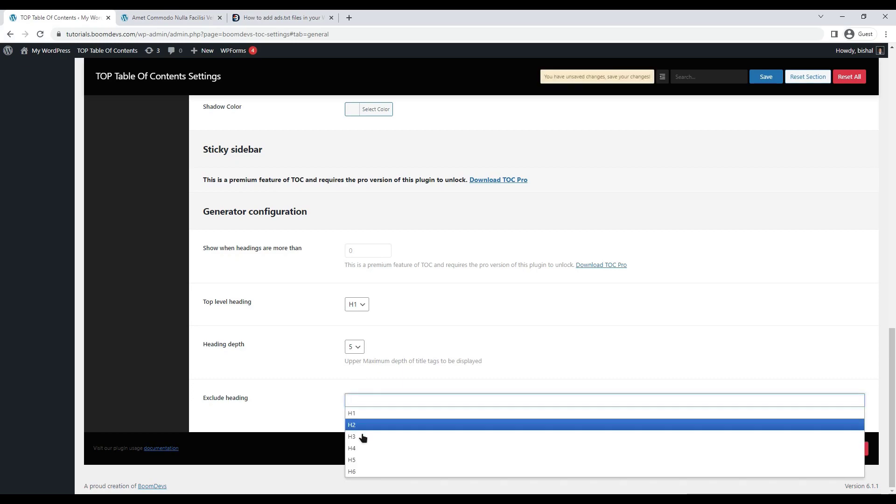
left_click(366, 470)
left_click(768, 448)
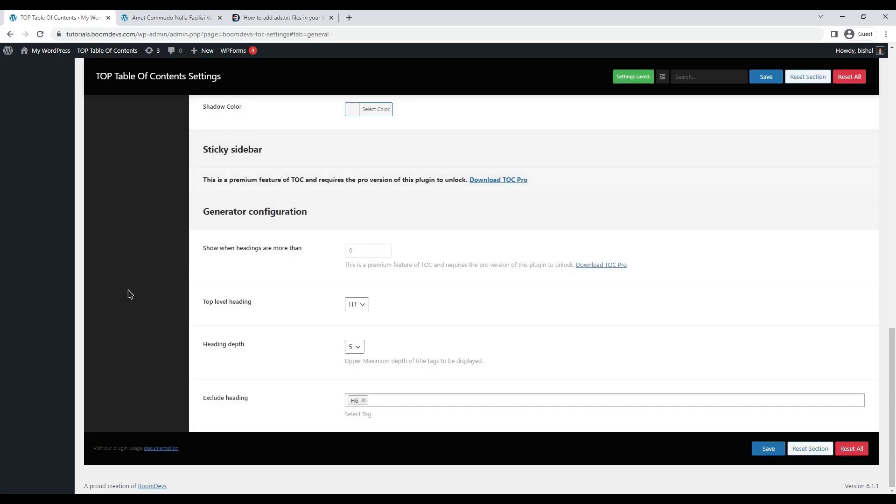
scroll(252, 302, "up", 20)
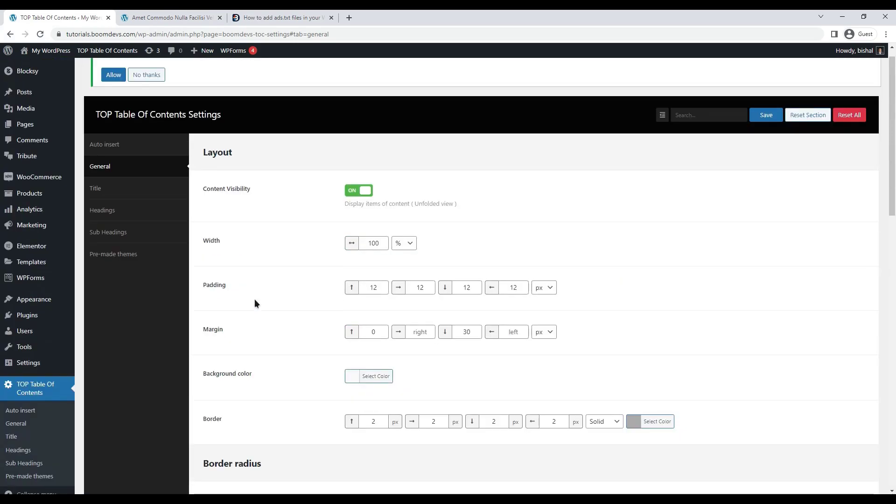
Try hiding the TOC title, preview the post, then turn the title back on and save.
left_click(113, 206)
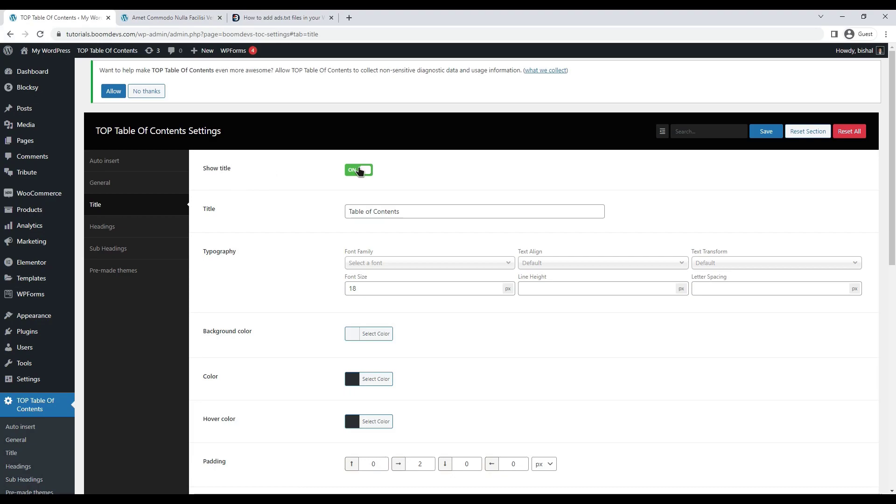
left_click(359, 171)
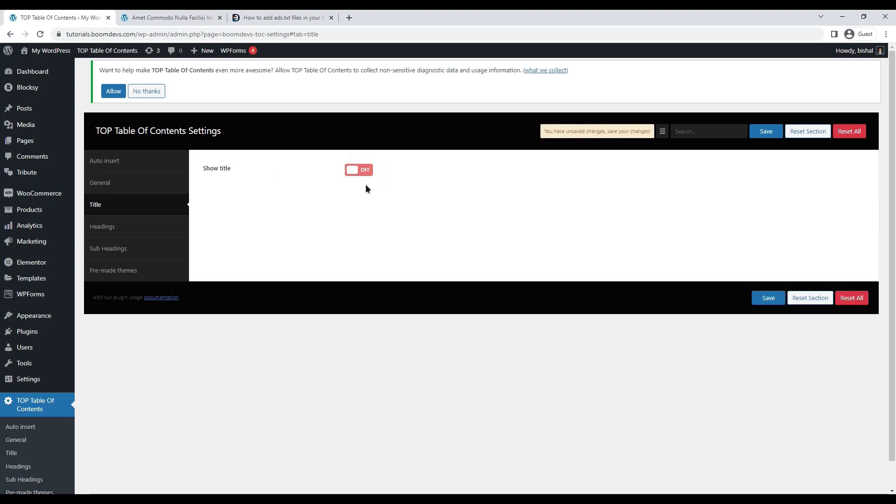
left_click(765, 133)
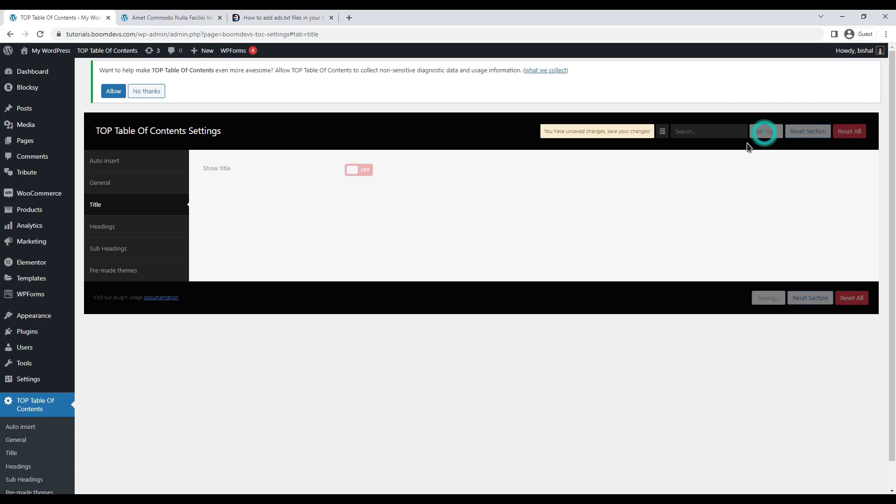
left_click(149, 18)
key("F5")
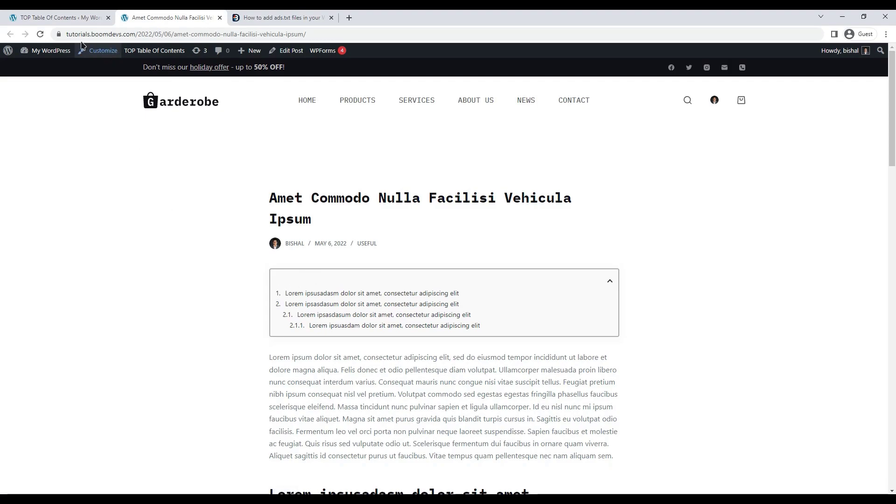
left_click(47, 17)
left_click(352, 171)
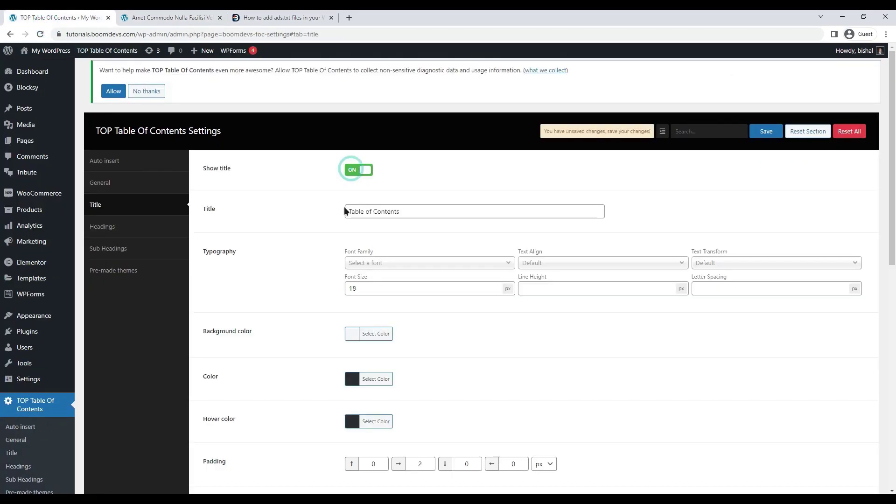
left_click(765, 131)
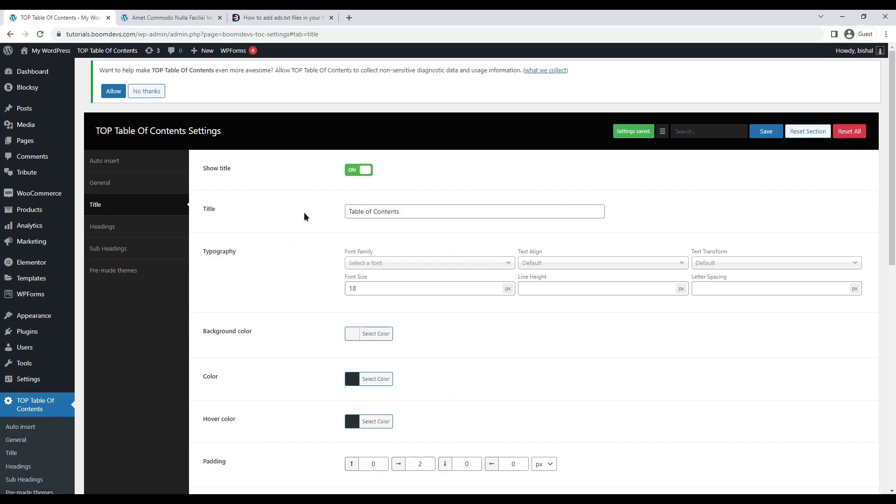
Shorten the title from 'Table of Contents' to 'Contents', save, and reload the post.
left_click(420, 218)
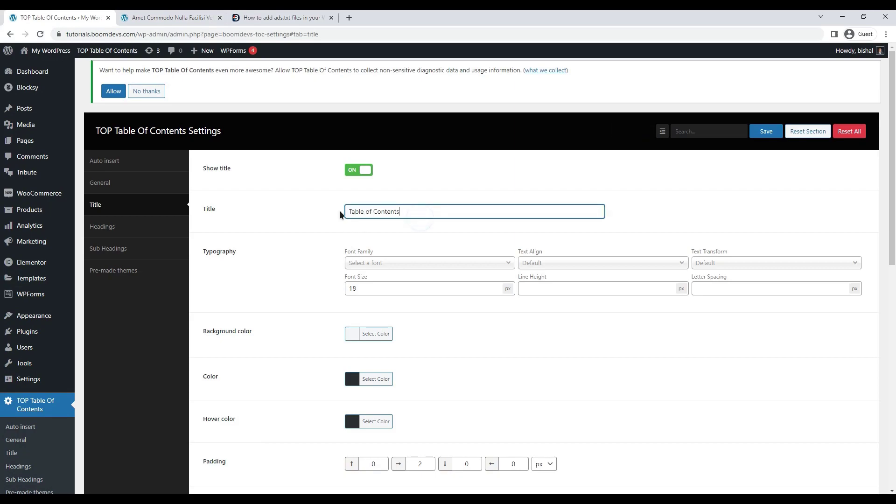
scroll(399, 212, "down", 1)
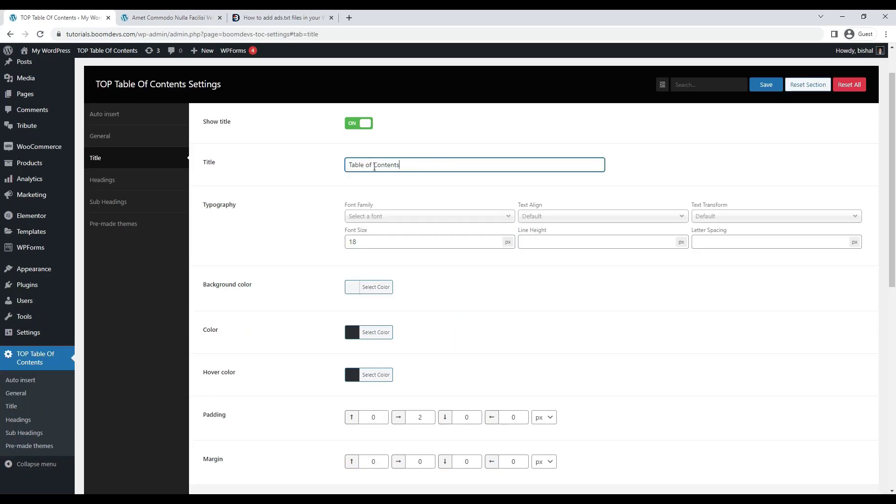
left_click_drag(374, 165, 324, 166)
key("BackSpace")
left_click(752, 89)
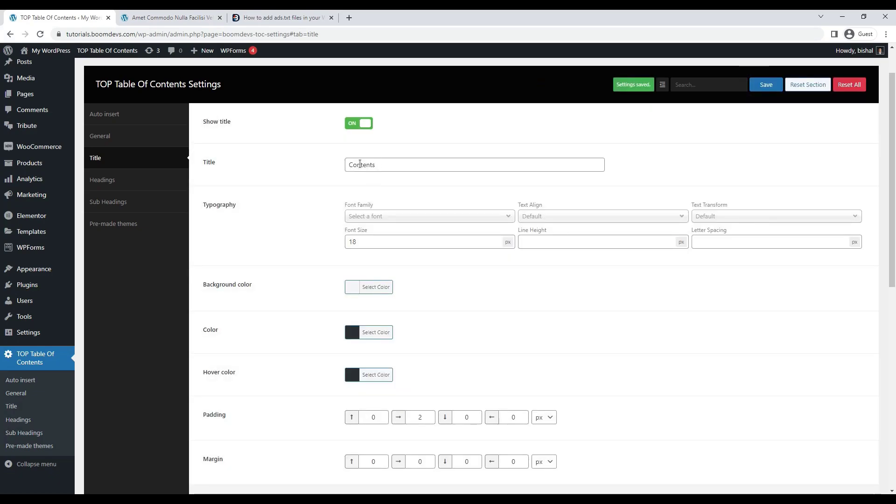
left_click(172, 18)
key("F5")
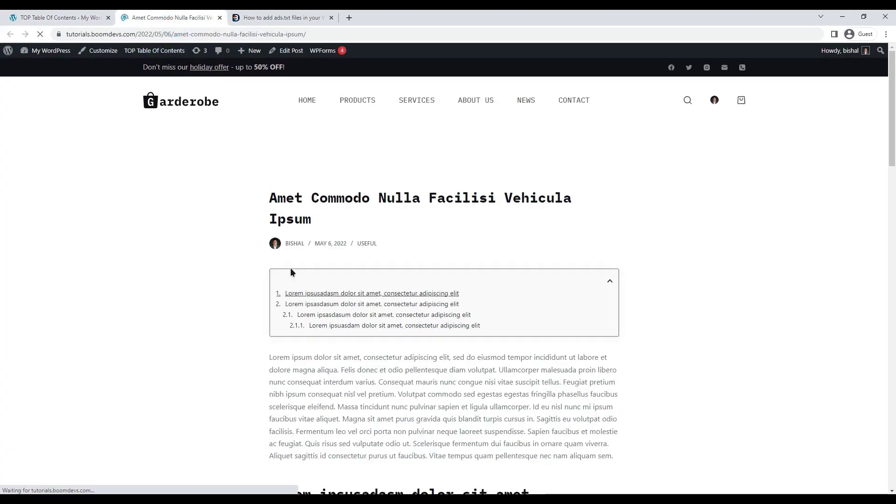
Browse the TOC title's font, alignment and text-transform options without changing any.
left_click(70, 18)
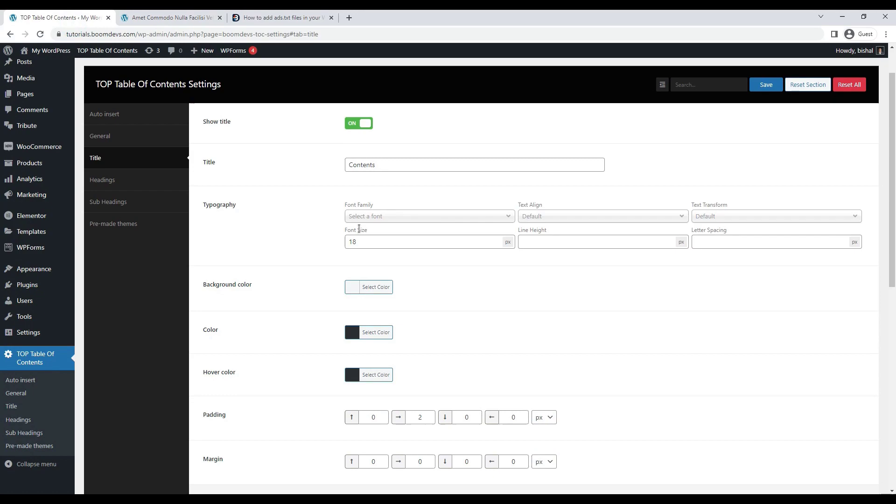
left_click(395, 216)
scroll(401, 305, "down", 15)
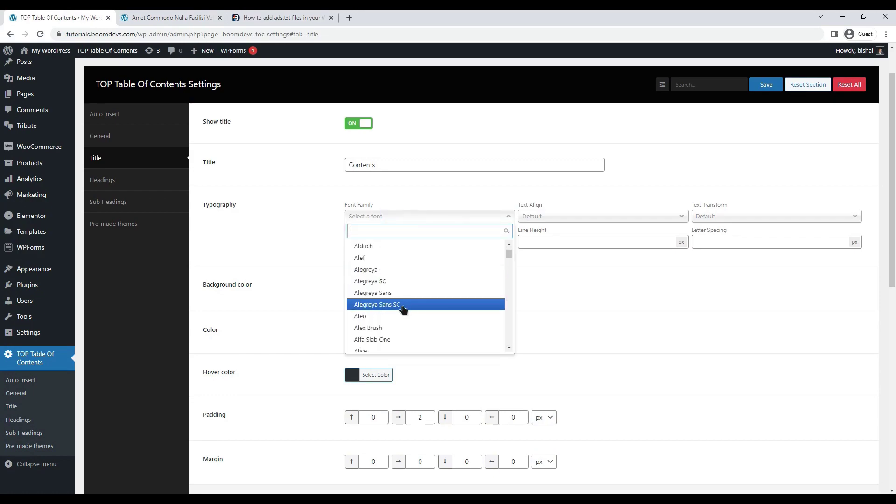
left_click(631, 277)
left_click(571, 218)
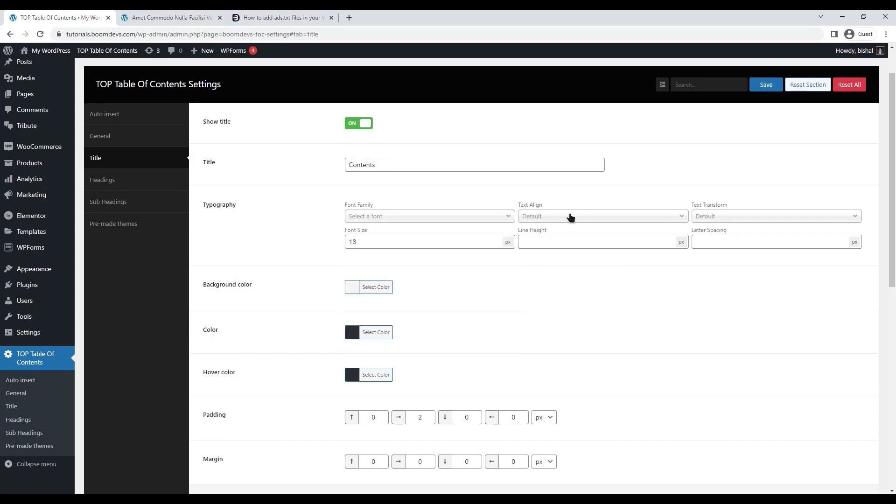
left_click(692, 363)
left_click(728, 223)
left_click(640, 306)
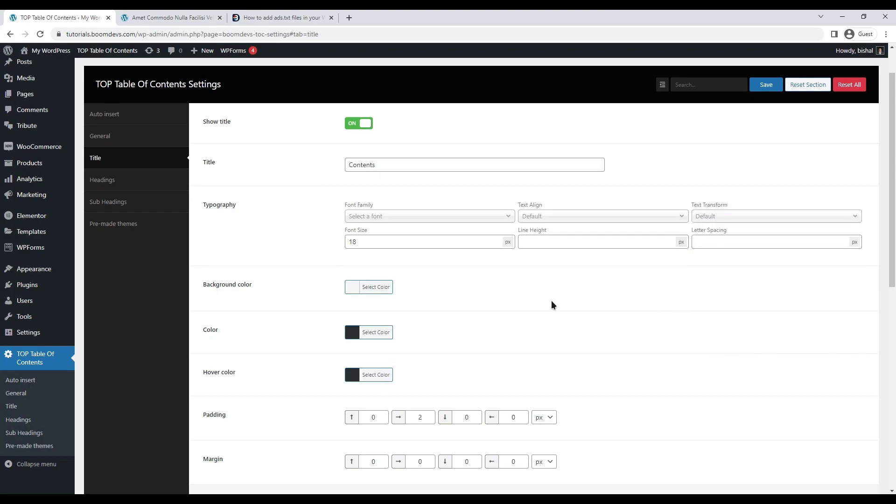
scroll(552, 304, "down", 2)
Give the TOC title a blue background, save, and reload the post to preview it.
left_click(353, 192)
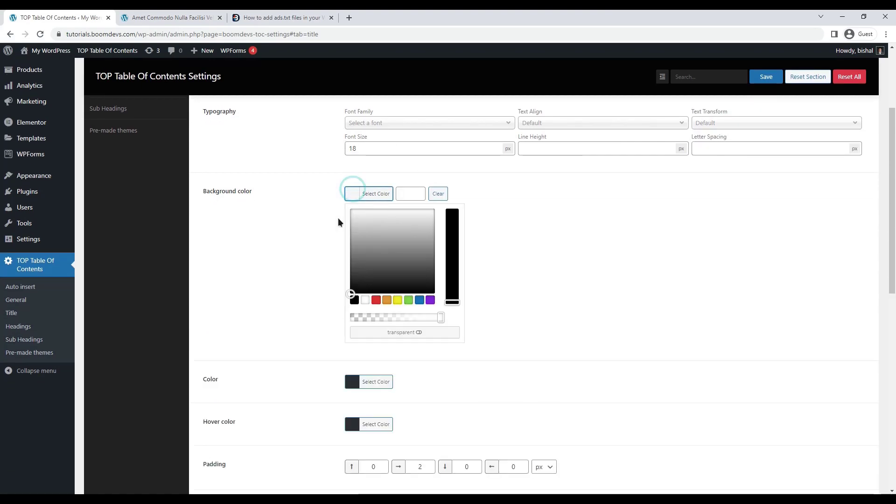
left_click(245, 232)
scroll(245, 231, "up", 1)
left_click(353, 240)
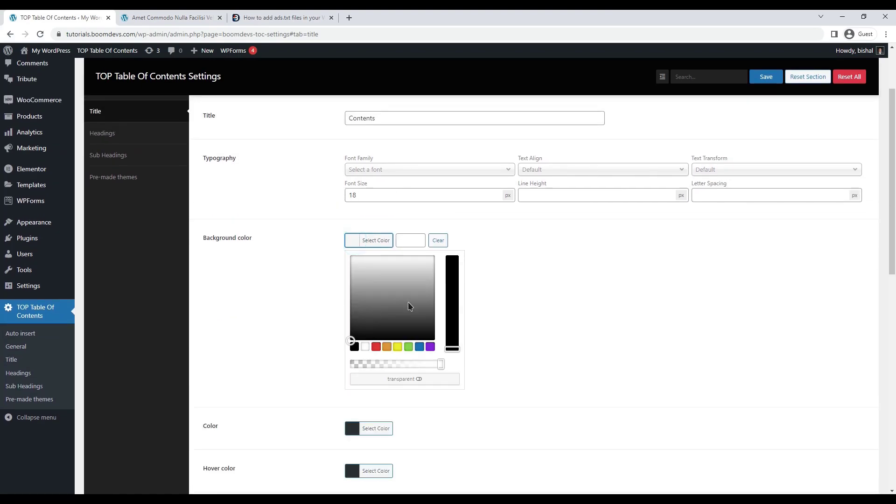
left_click(419, 346)
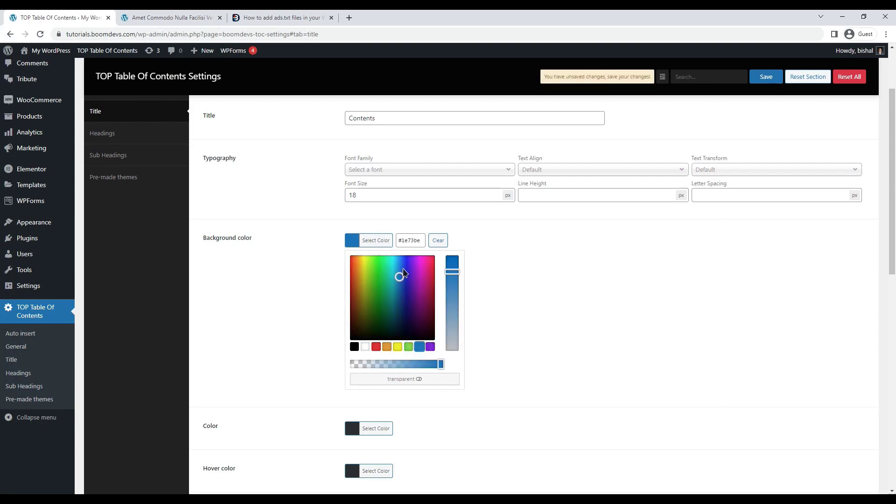
left_click(511, 301)
left_click(766, 77)
left_click(172, 17)
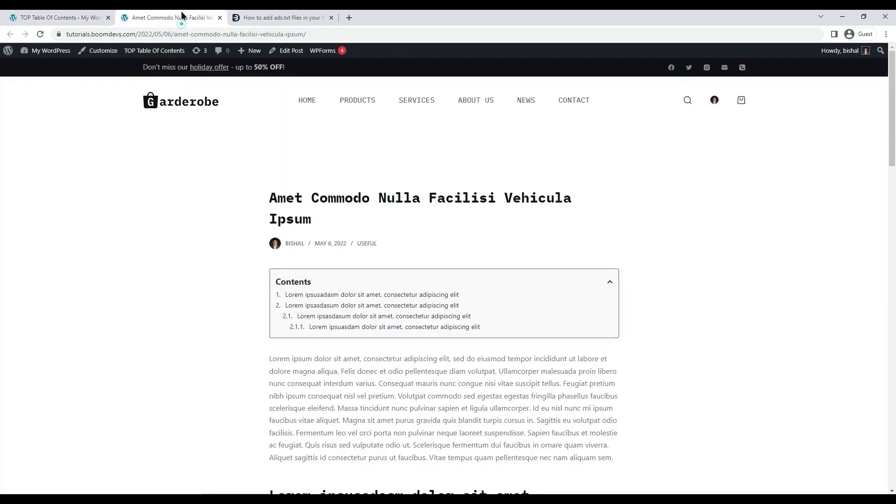
key("F5")
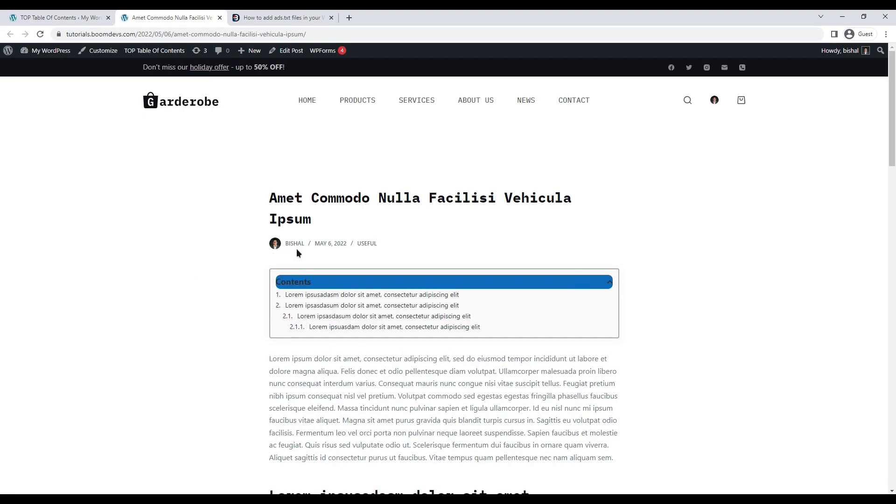
Clear the title background colour, save, and reload the post to confirm it's gone.
left_click(60, 18)
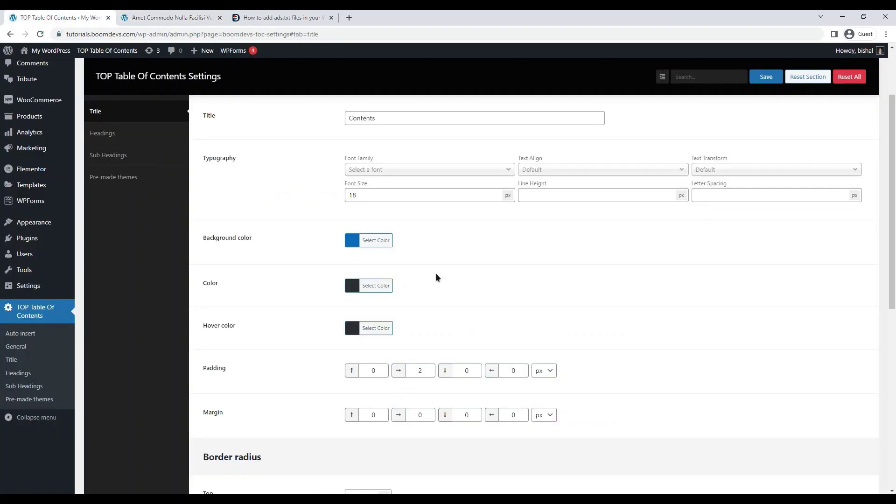
left_click(353, 241)
left_click(436, 238)
left_click(766, 77)
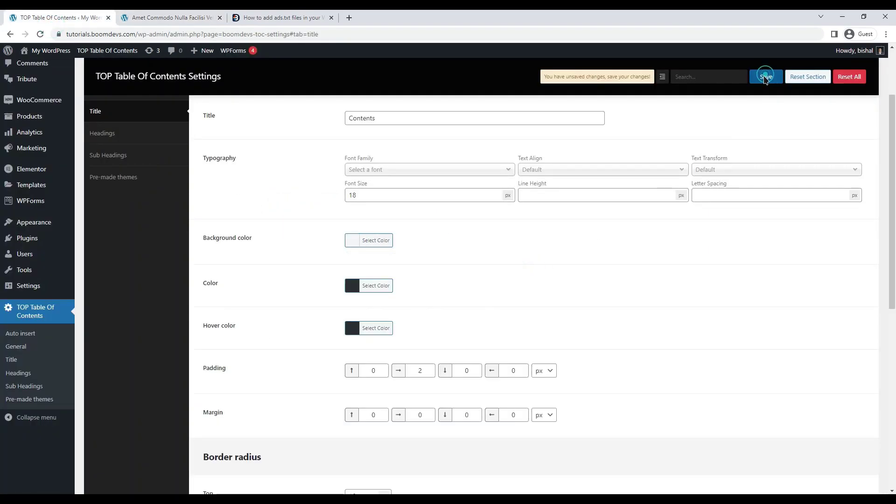
left_click(142, 17)
key("F5")
left_click(61, 18)
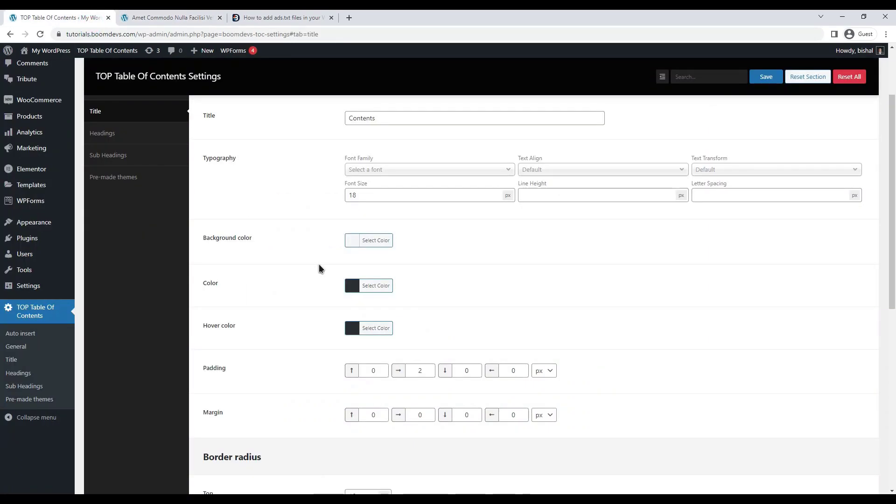
Set the TOC title colour to blue, save, and reload the post to preview it.
scroll(323, 276, "down", 1)
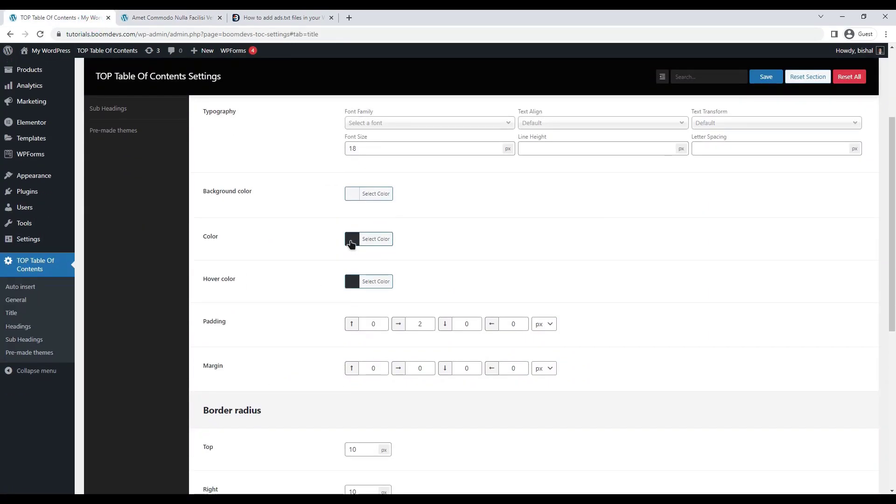
left_click(351, 241)
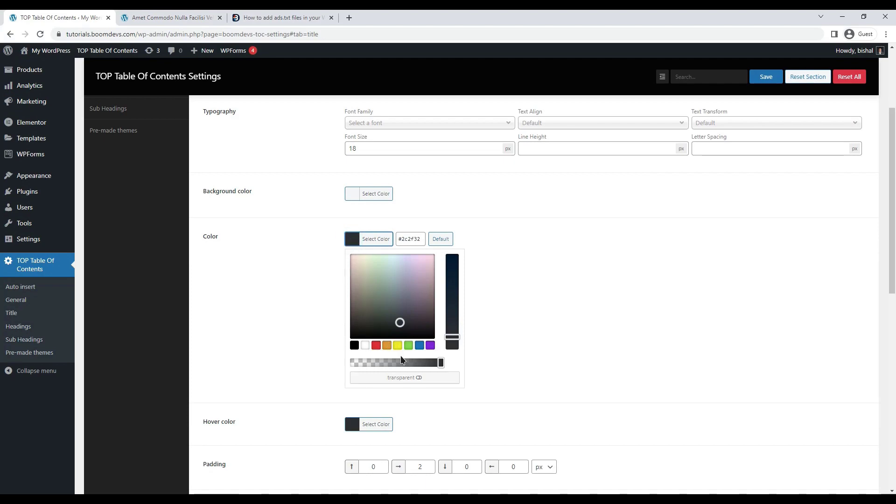
left_click(419, 347)
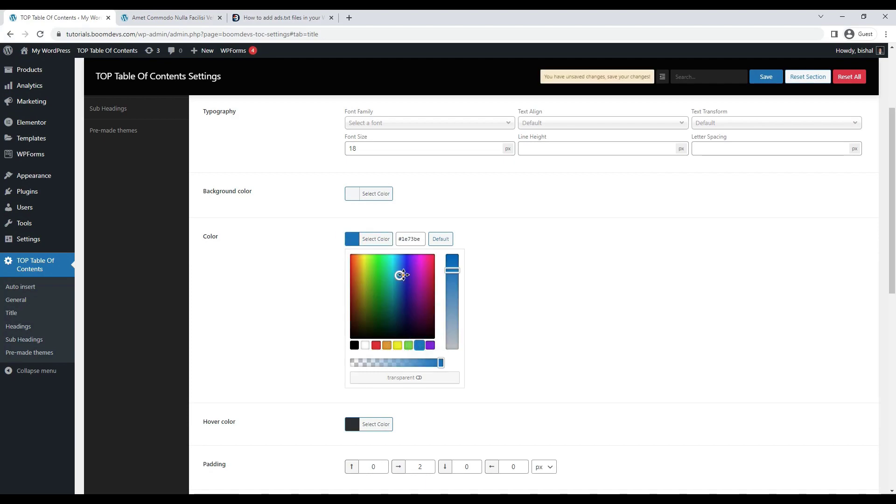
left_click(510, 293)
left_click(766, 77)
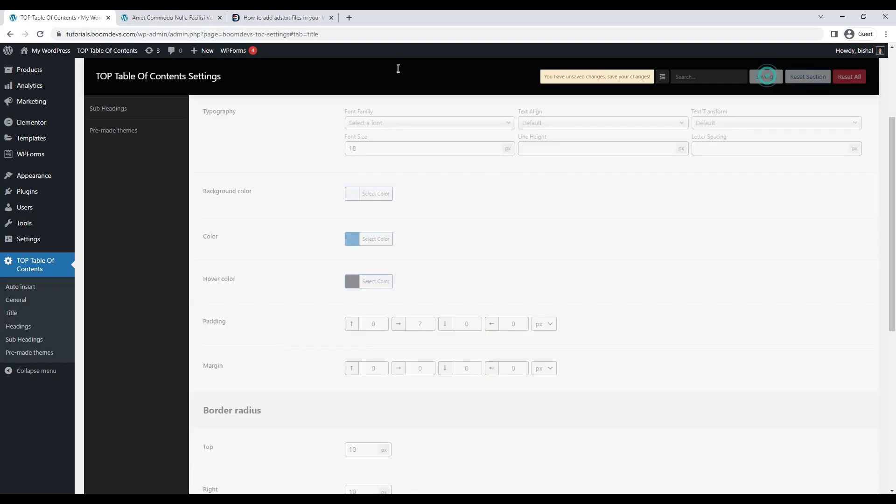
left_click(153, 17)
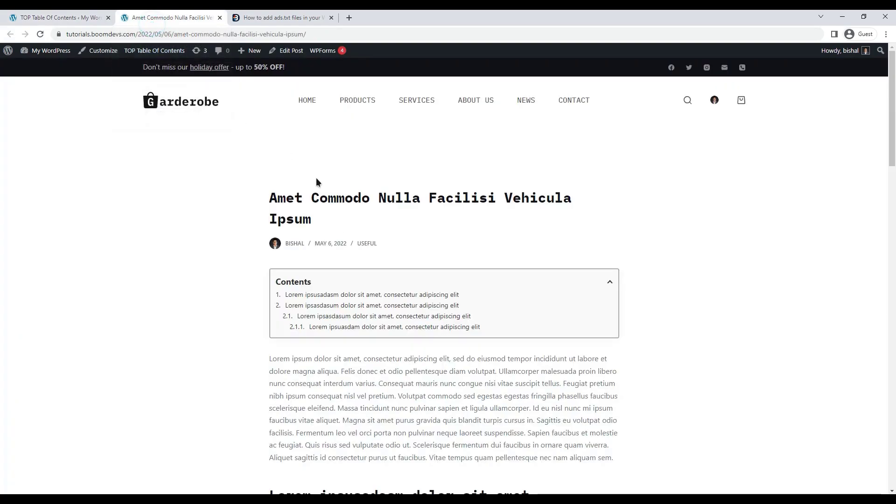
key("F5")
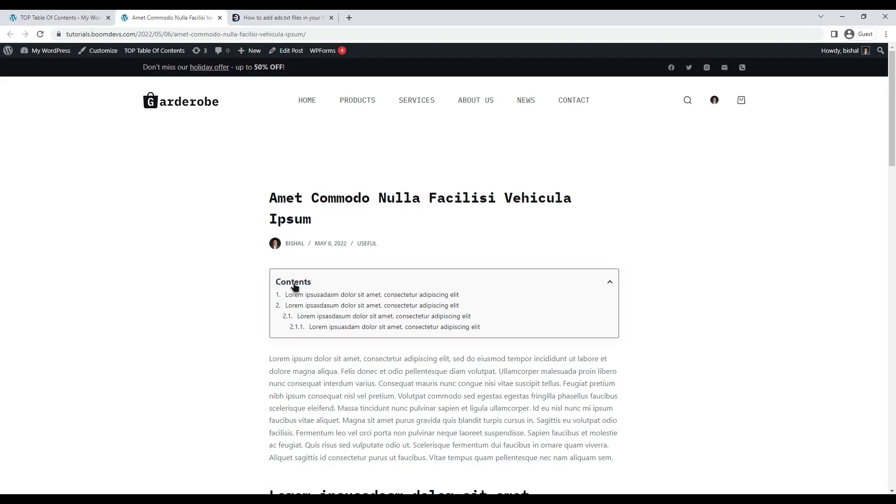
Set the title hover colour to red, save, and check it on the post.
left_click(34, 16)
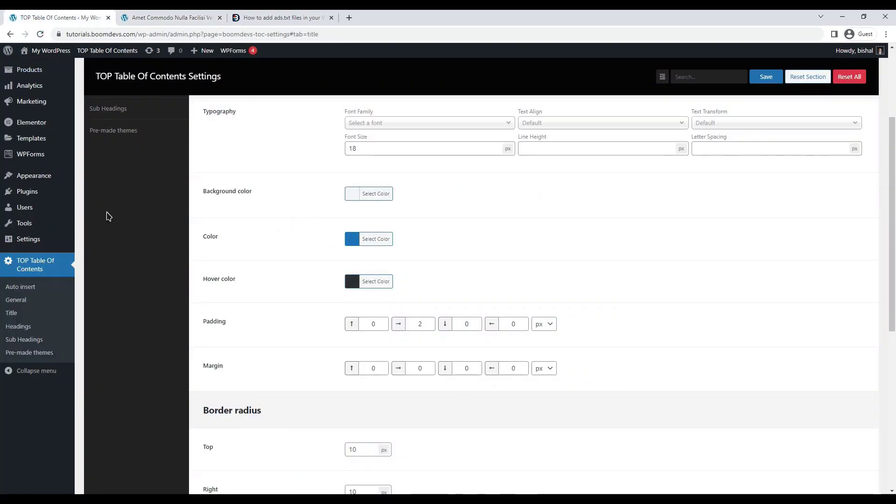
left_click(355, 282)
left_click(376, 388)
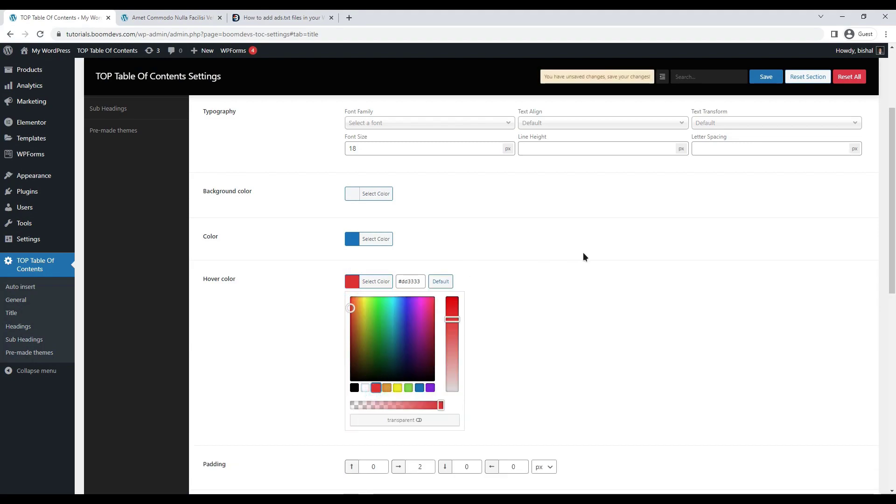
left_click(584, 256)
left_click(765, 77)
left_click(168, 17)
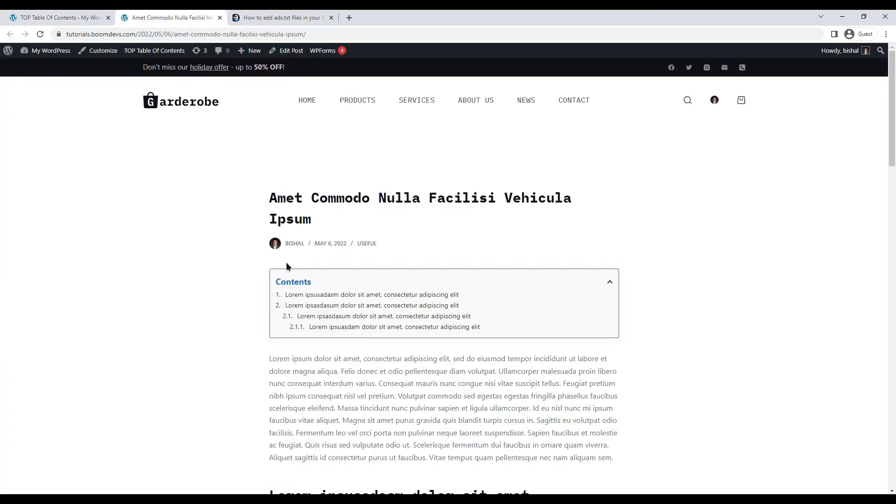
Reset both the hover colour and the title colour to their defaults.
left_click(60, 17)
left_click(369, 282)
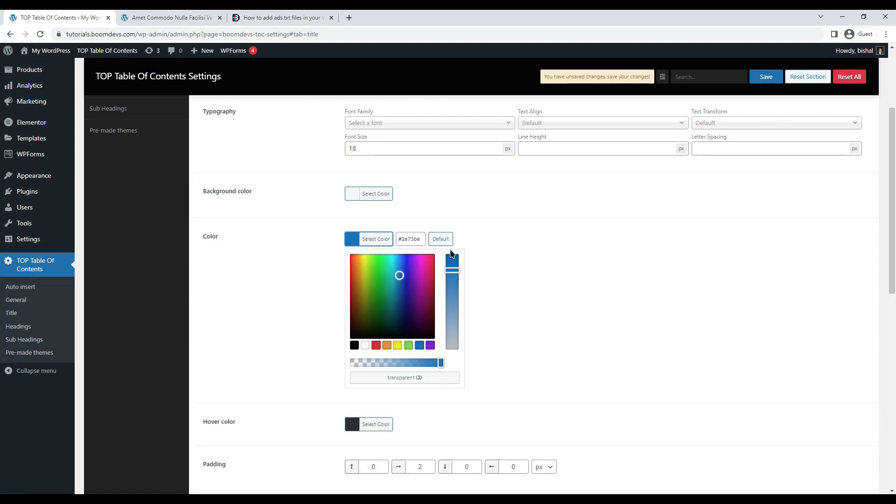
left_click(440, 238)
left_click(765, 77)
scroll(201, 256, "down", 2)
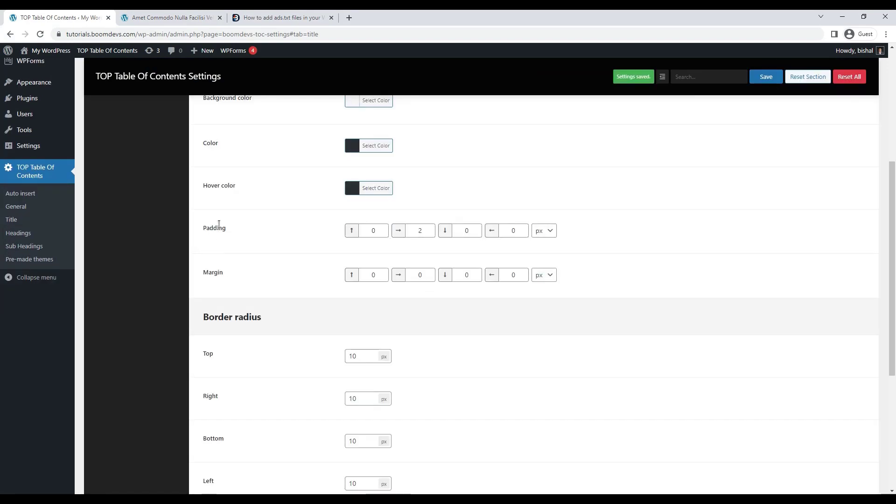
left_click(372, 230)
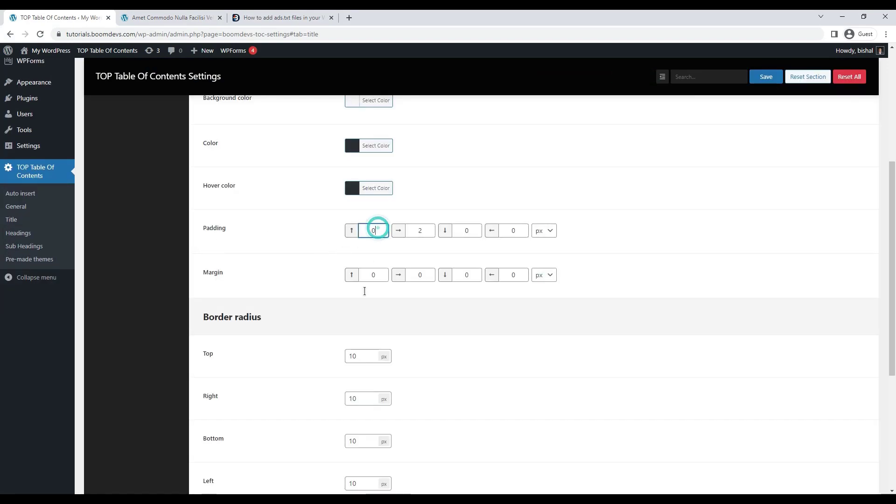
left_click_drag(240, 266, 205, 265)
left_click_drag(237, 226, 200, 233)
left_click(270, 245)
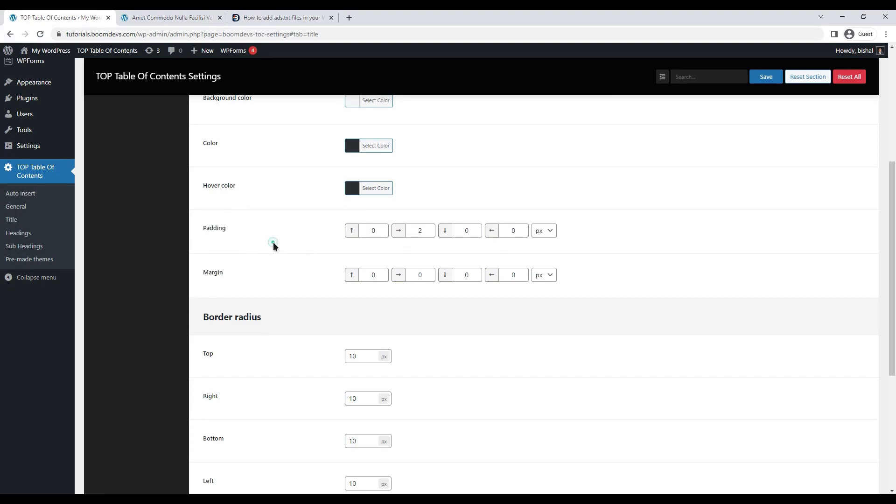
scroll(288, 314, "down", 1)
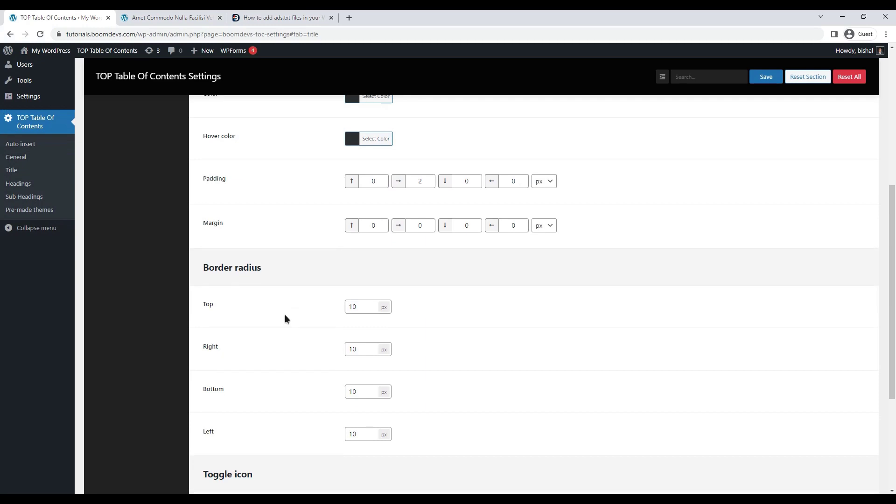
scroll(285, 315, "down", 1)
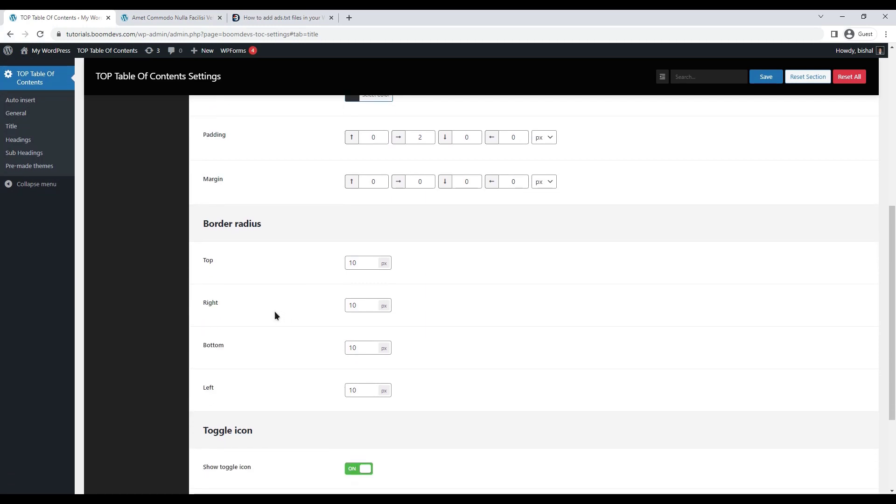
scroll(304, 274, "down", 1)
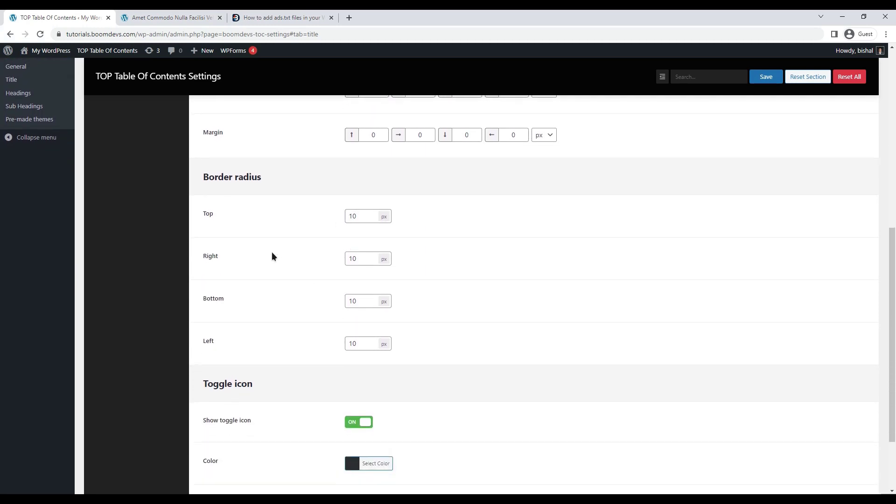
left_click(367, 215)
key("ctrl+Tab")
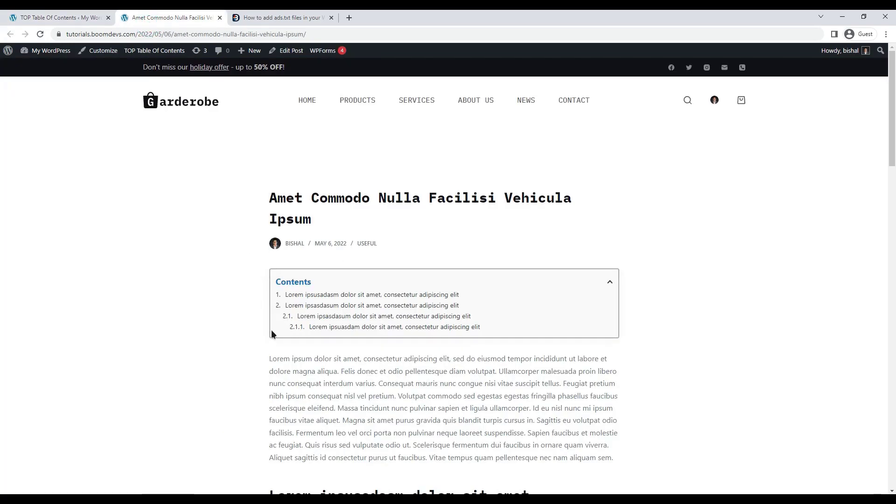
Switch Show toggle icon off, save, and reload the Amet Commodo post to check it.
left_click(93, 18)
scroll(360, 342, "down", 2)
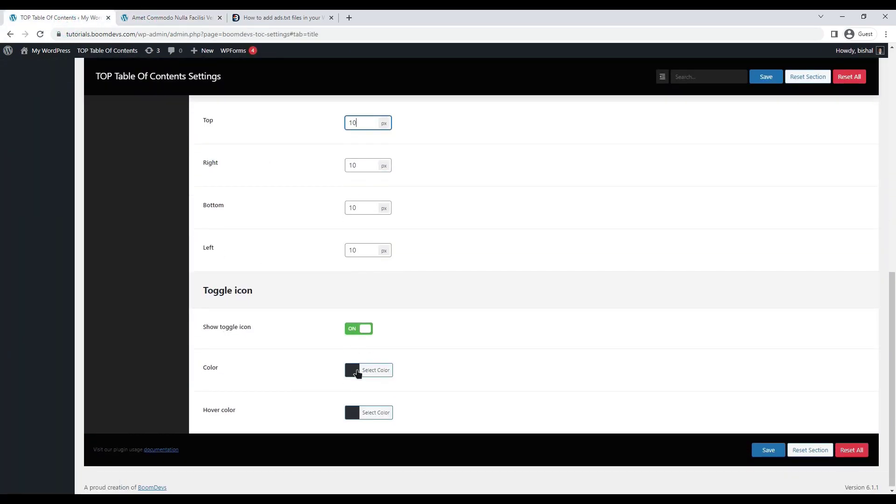
left_click(354, 329)
scroll(354, 332, "up", 2)
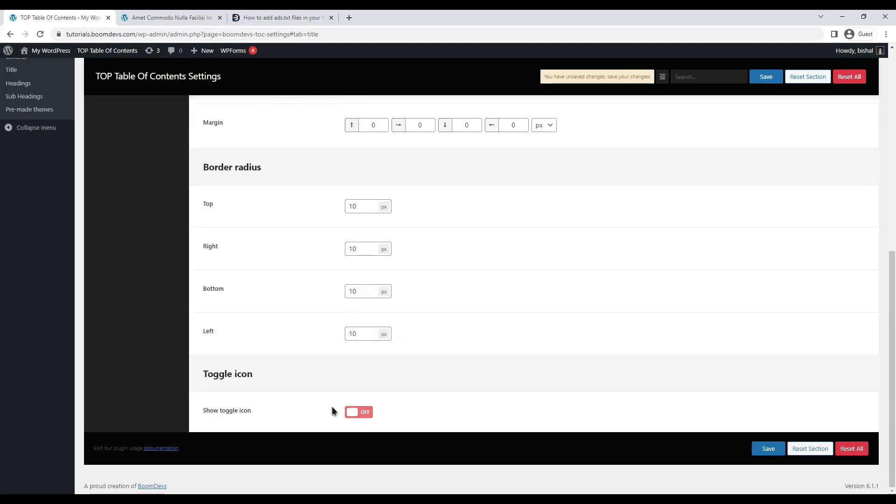
left_click(775, 451)
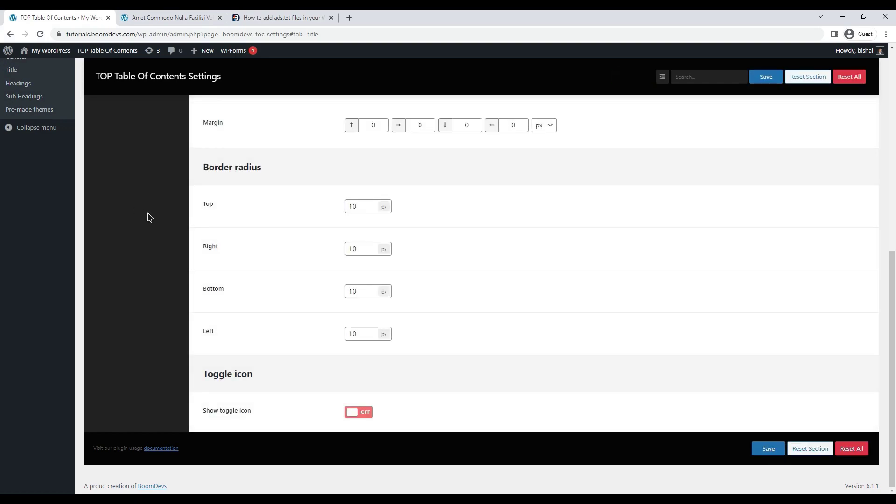
left_click(124, 17)
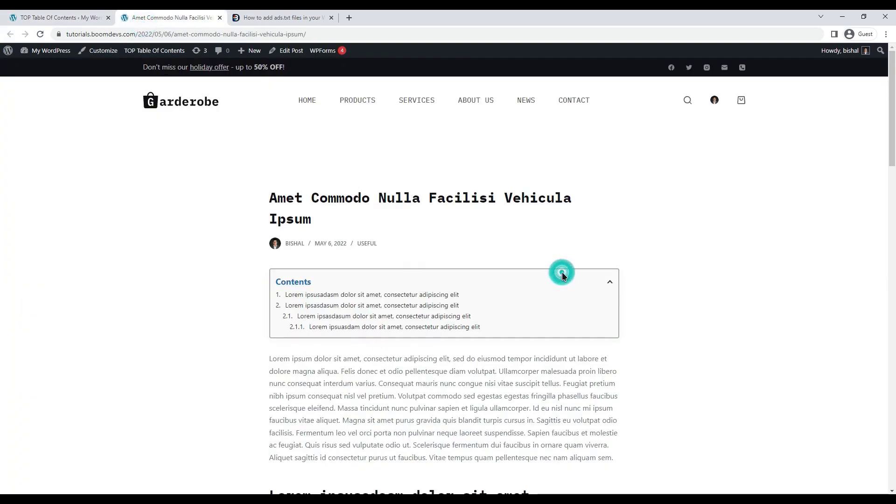
key("F5")
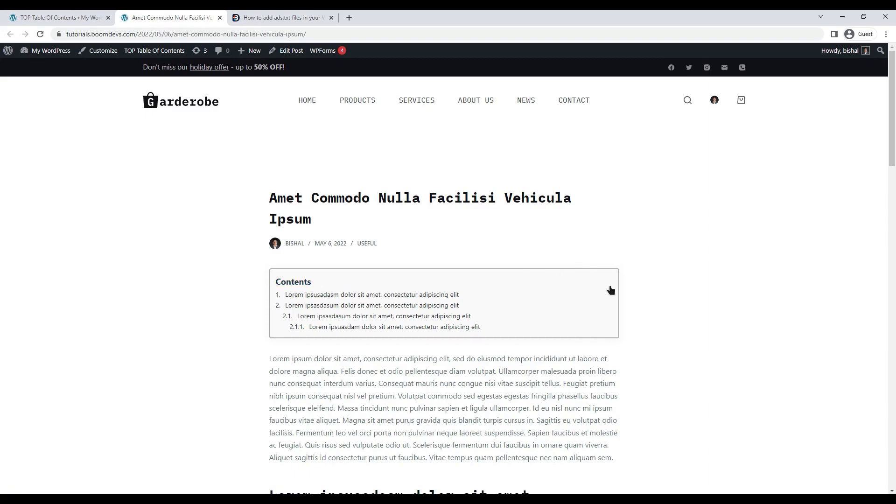
Switch Show toggle icon back on, save it, and go to the Headings settings.
left_click(33, 17)
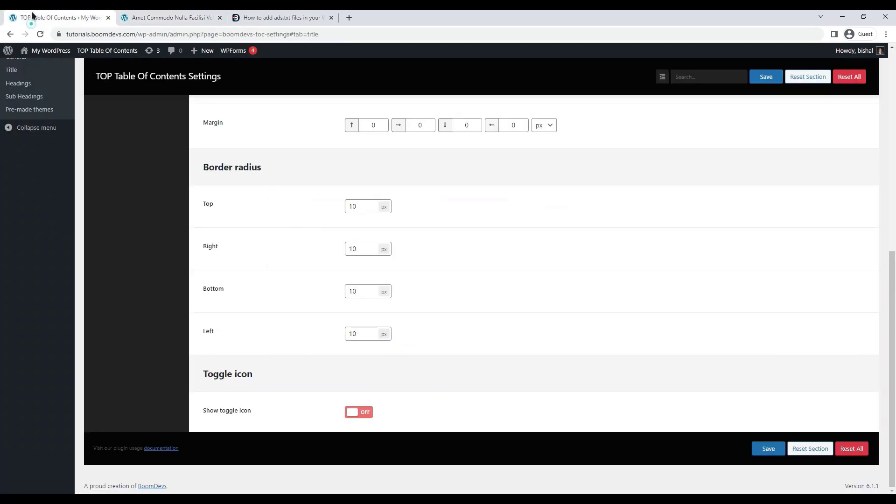
left_click(352, 413)
scroll(480, 425, "down", 2)
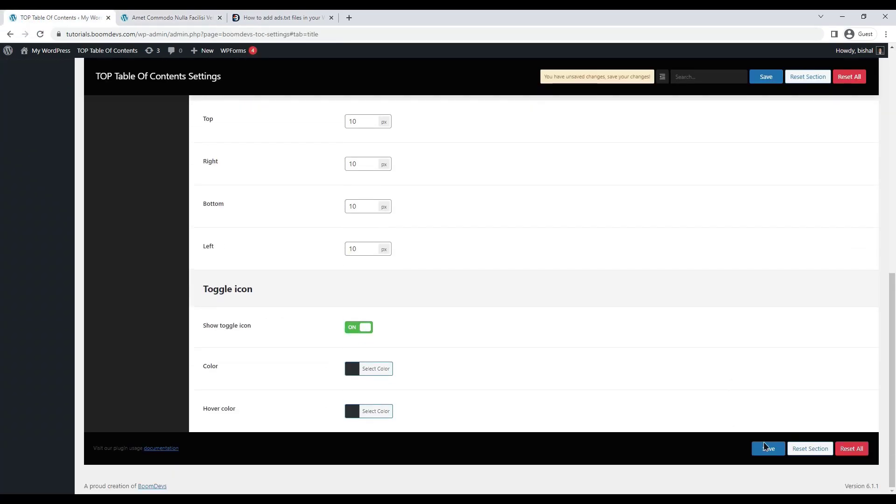
left_click(760, 449)
scroll(306, 373, "up", 10)
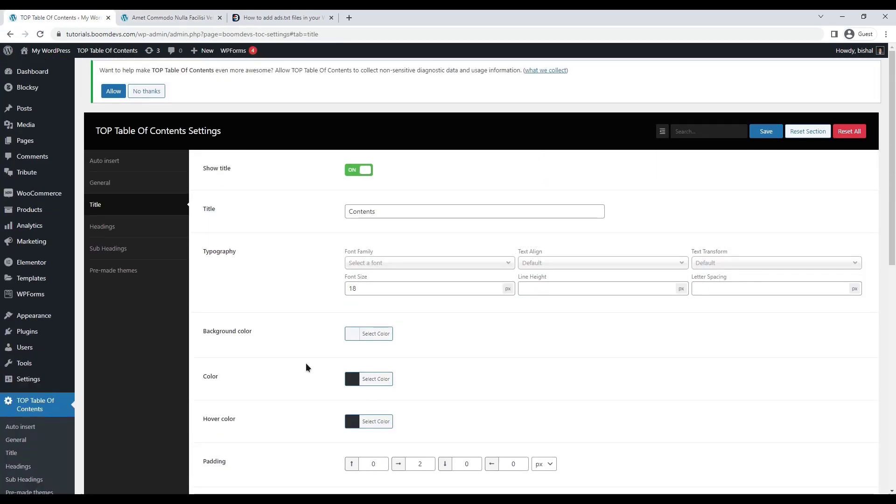
left_click(104, 227)
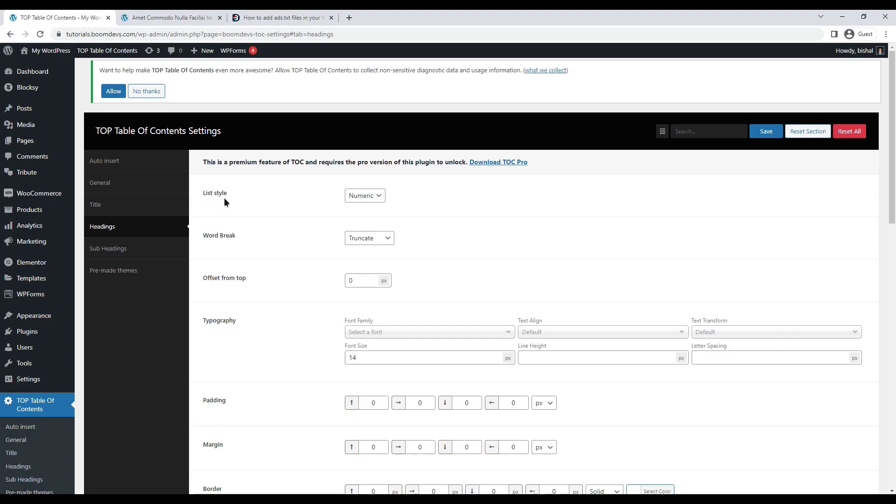
Keep the list style Numeric and change Word Break from Truncate to Word Break.
left_click(353, 197)
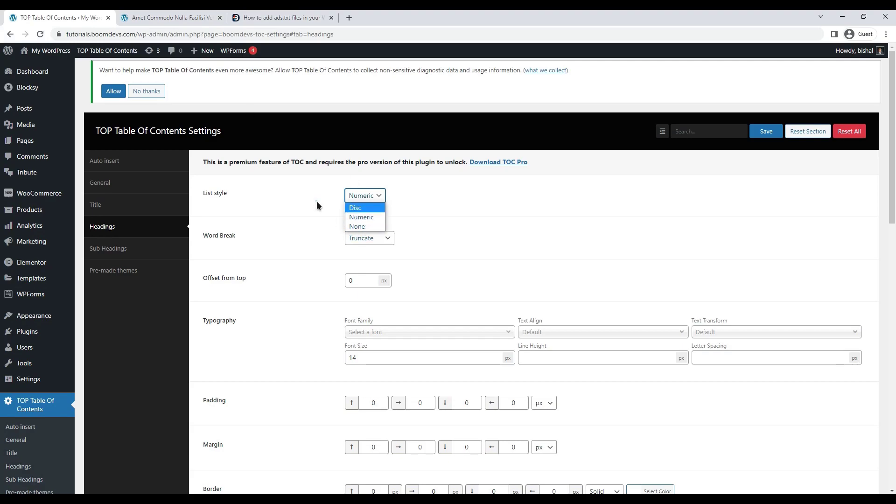
left_click(187, 18)
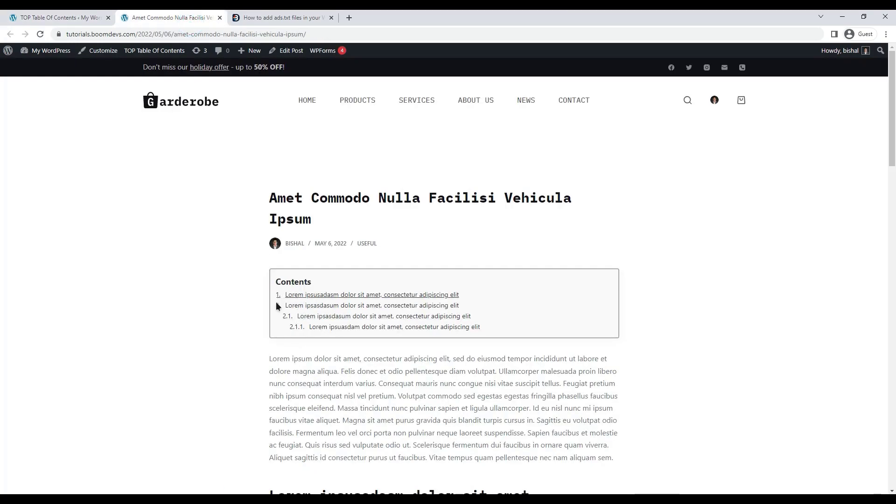
left_click(79, 14)
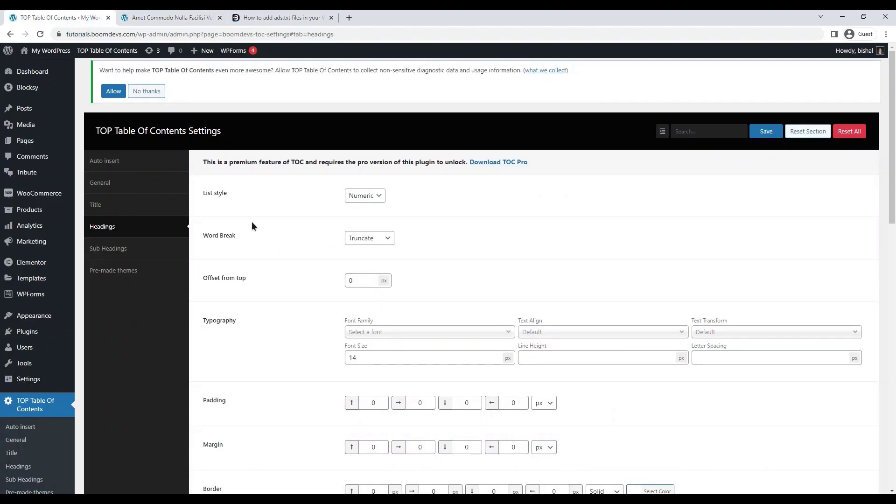
left_click(385, 238)
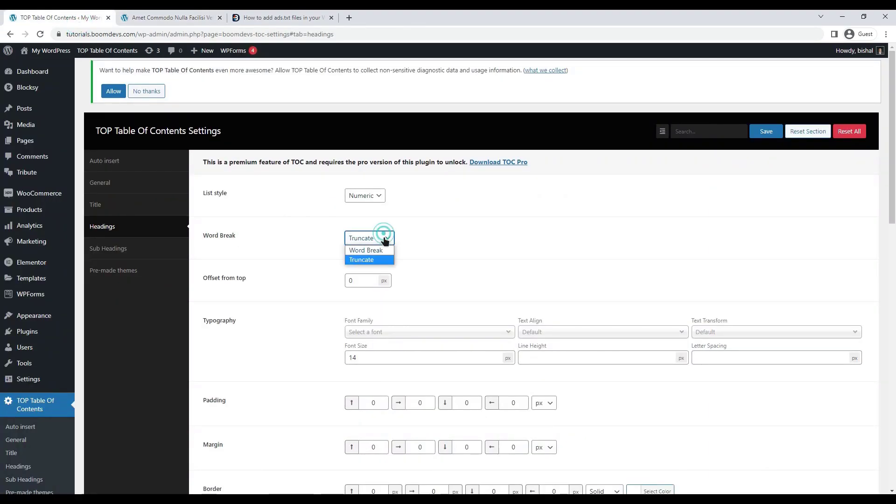
left_click(358, 260)
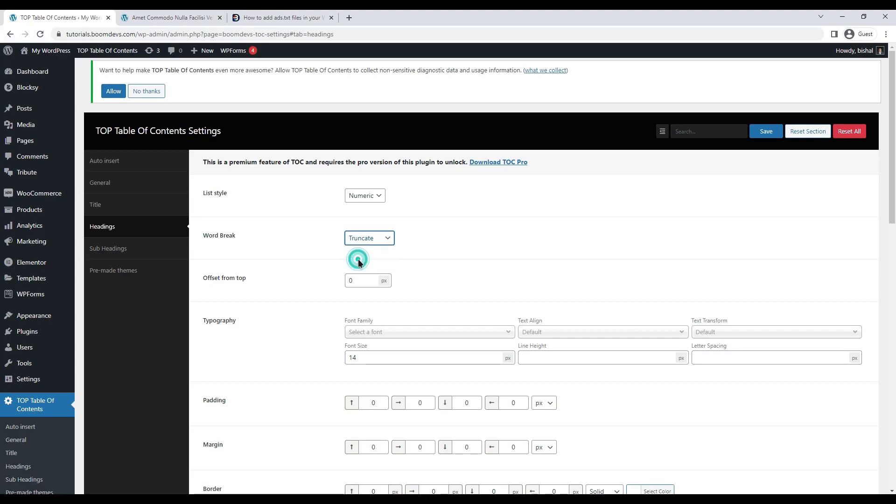
left_click(380, 239)
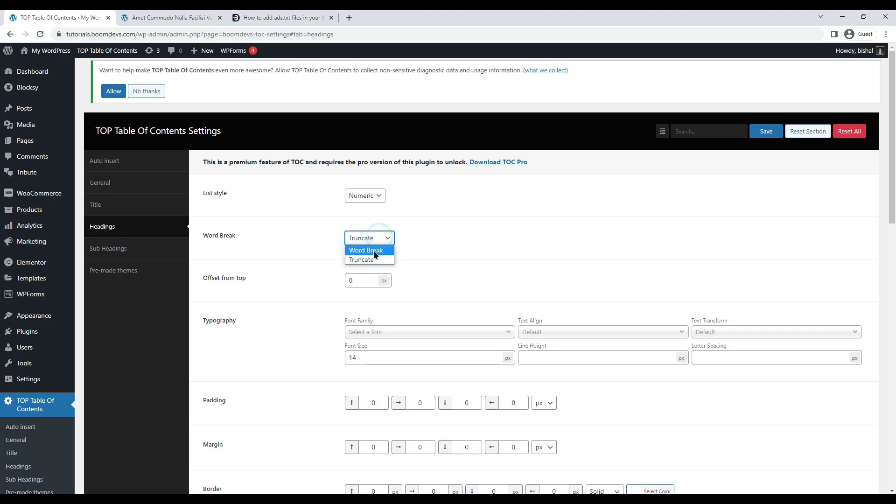
left_click(369, 249)
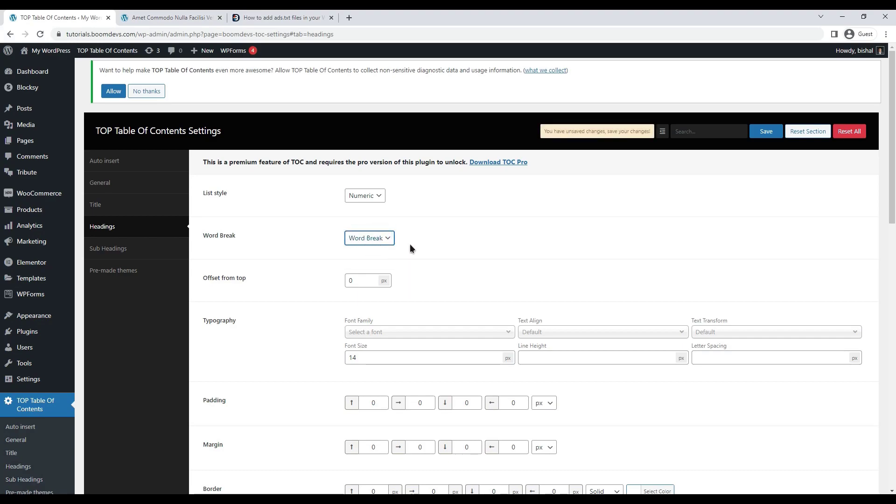
scroll(412, 243, "down", 1)
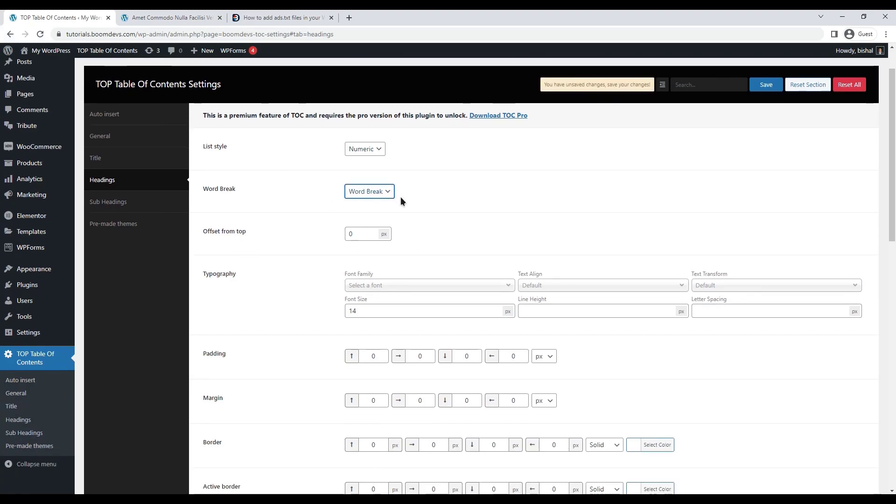
left_click(357, 235)
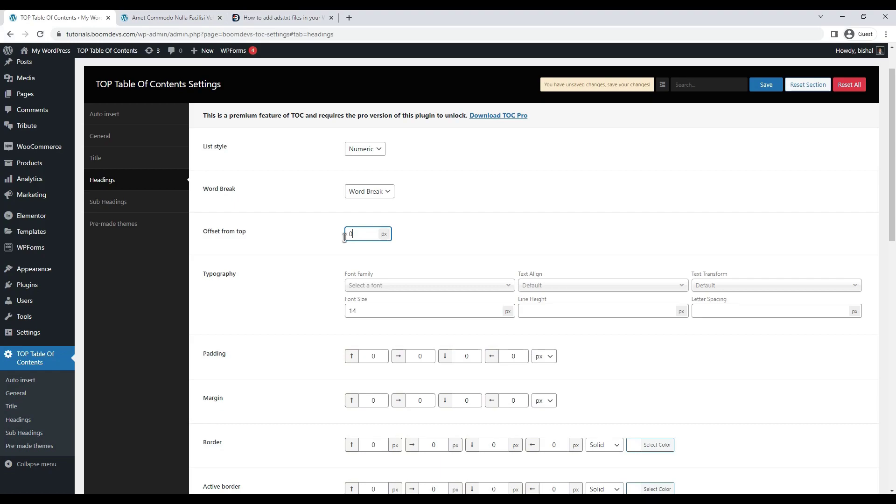
left_click(358, 234)
key("ctrl+Tab")
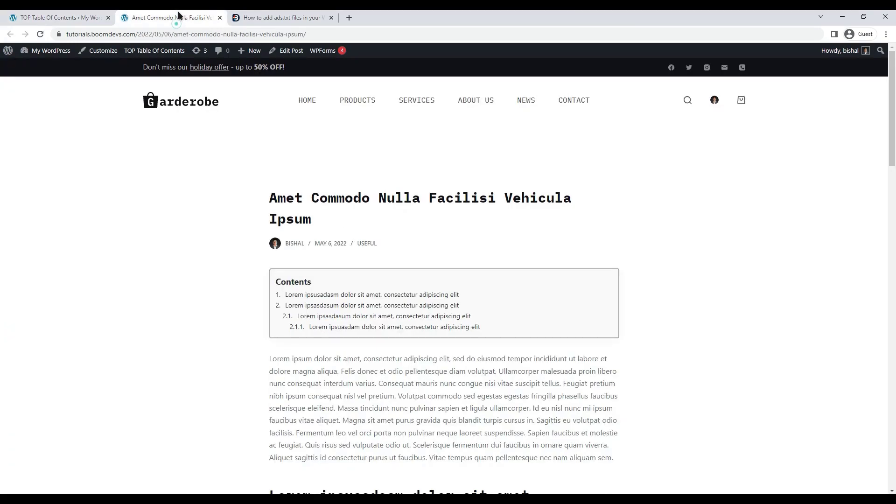
left_click(357, 306)
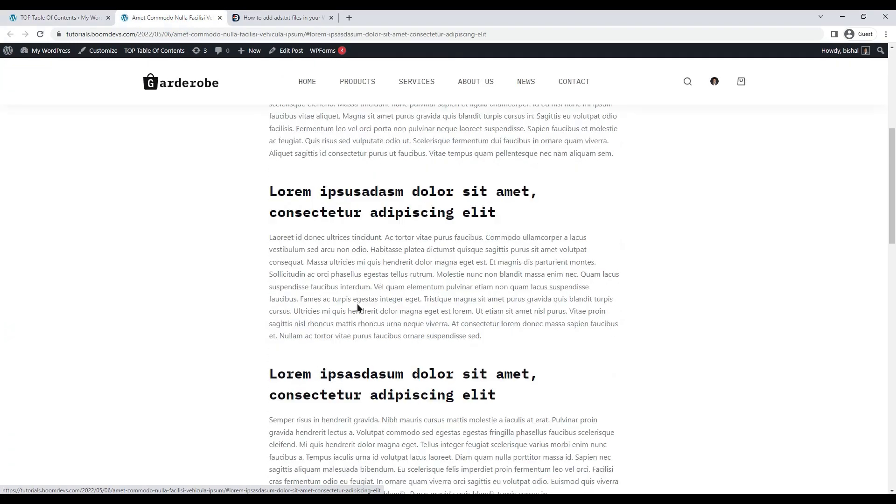
scroll(273, 122, "up", 2)
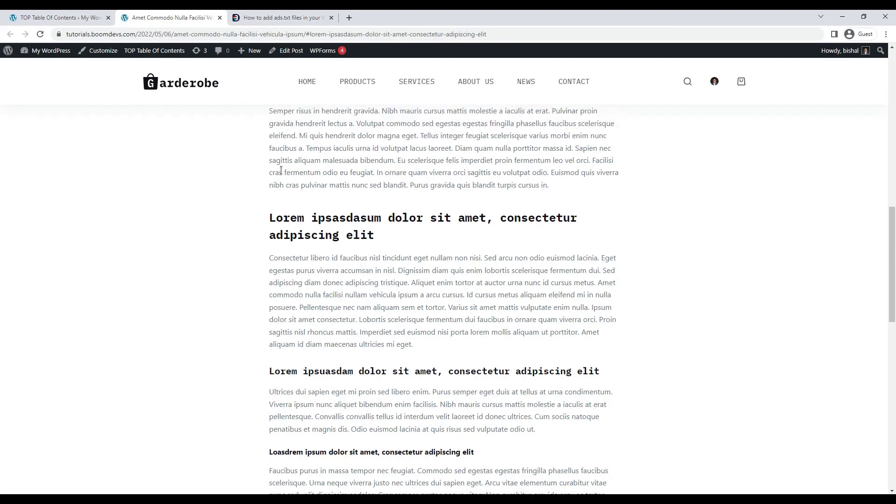
scroll(283, 97, "up", 12)
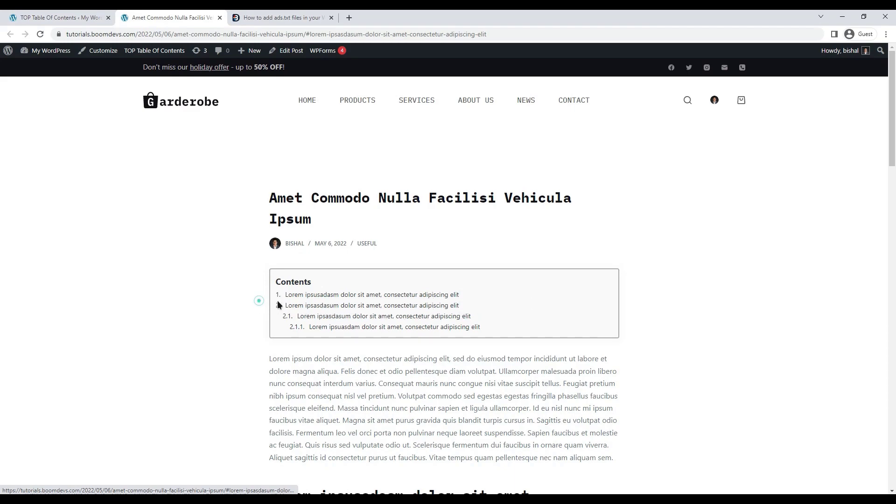
left_click_drag(277, 304, 468, 300)
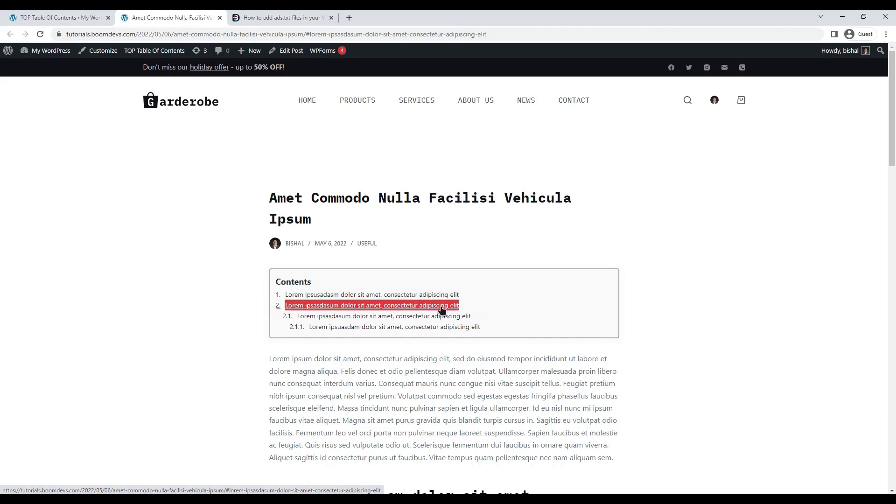
key("ctrl+f")
key("Return")
left_click(414, 306)
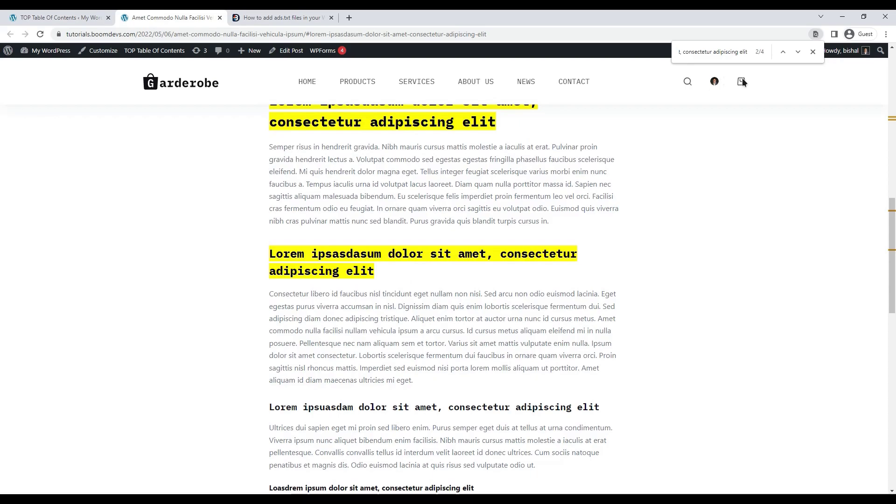
key("Escape")
scroll(314, 327, "up", 20)
left_click(314, 326)
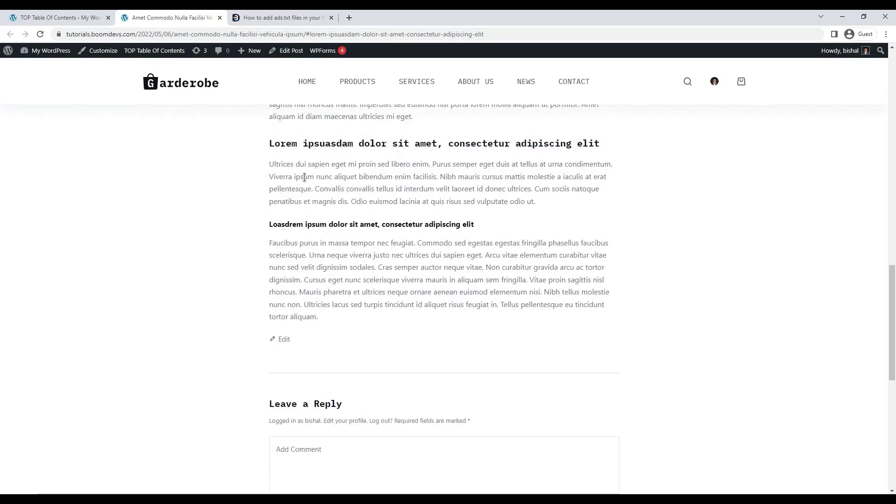
scroll(400, 221, "up", 15)
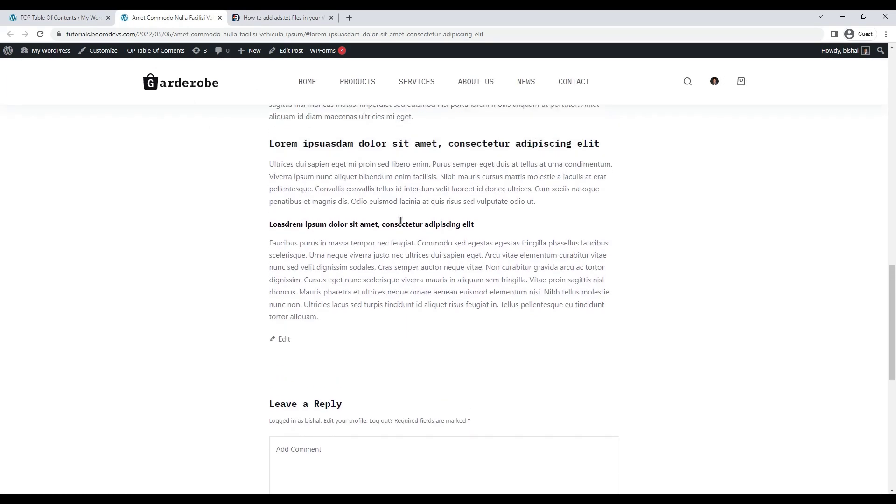
left_click(357, 306)
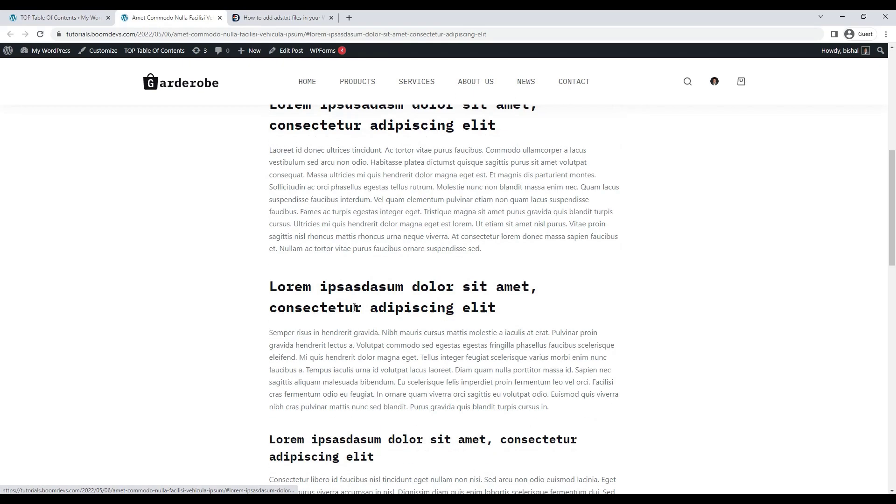
Set Offset from top to 130 px, save, and test the section 2.1 link on the post.
left_click(60, 16)
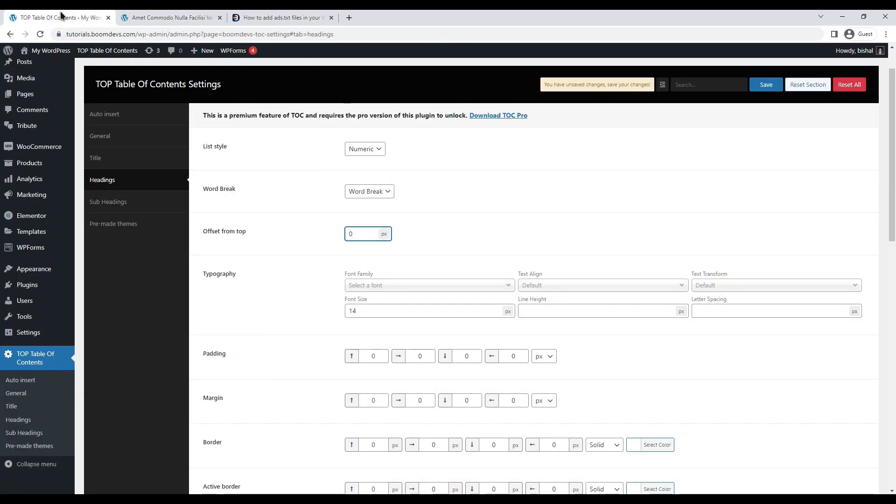
double_click(352, 230)
left_click(385, 234)
left_click(768, 89)
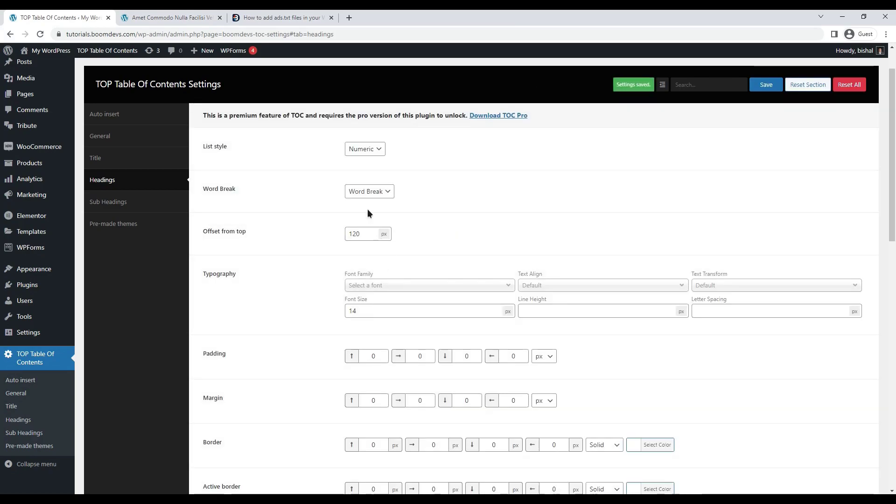
left_click(173, 18)
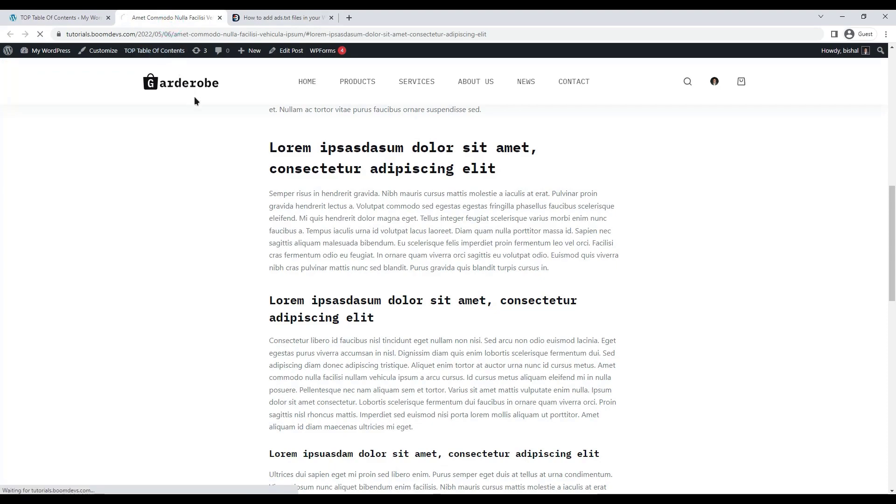
scroll(469, 298, "up", 15)
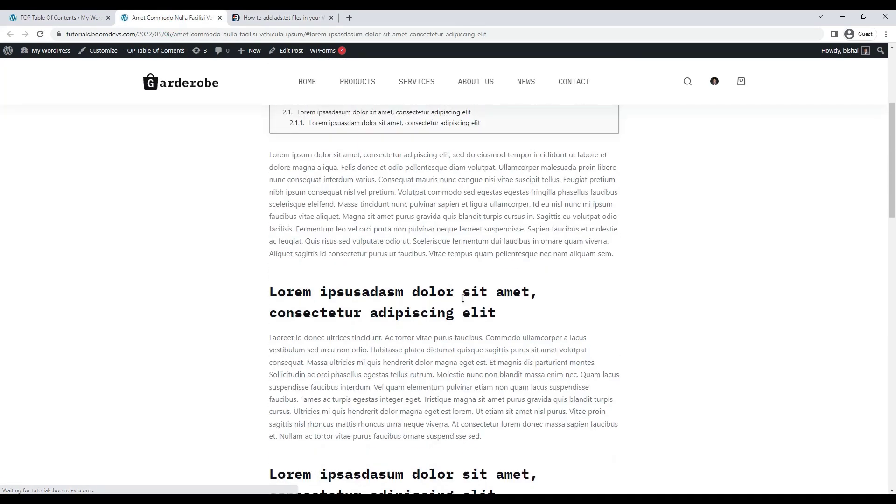
left_click(317, 318)
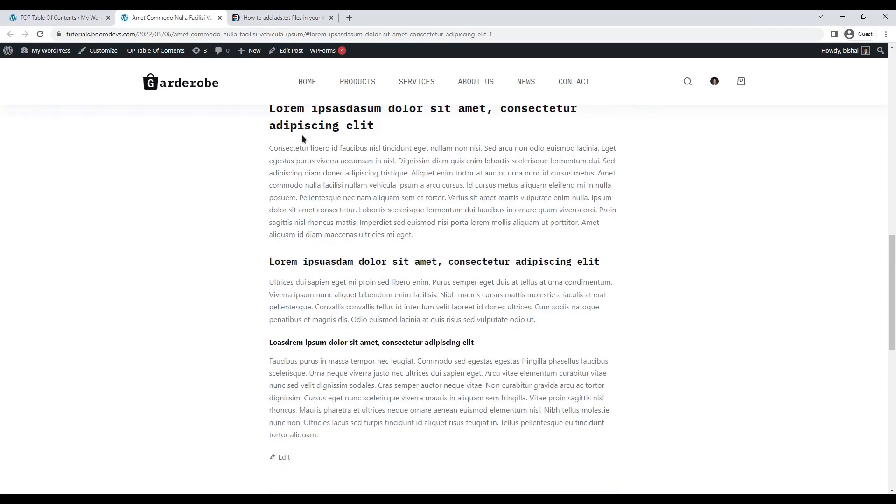
Re-save the 130 px offset, reload the post, and test the 2.1 and second-section links.
key("ctrl+Page_Up")
left_click(358, 235)
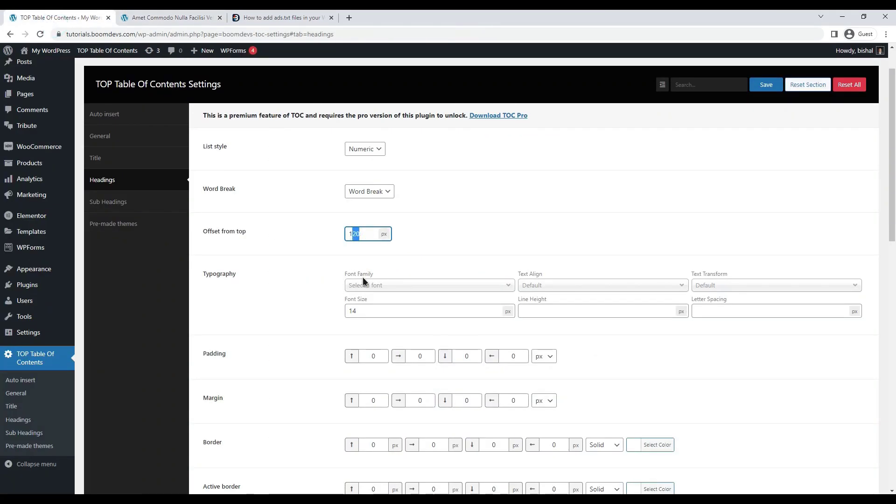
left_click(765, 85)
key("ctrl+Page_Down")
key("F5")
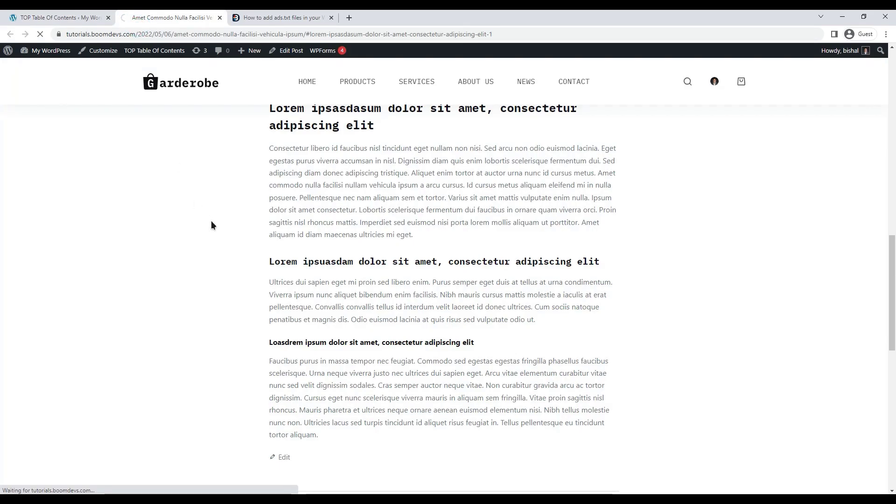
left_click(334, 310)
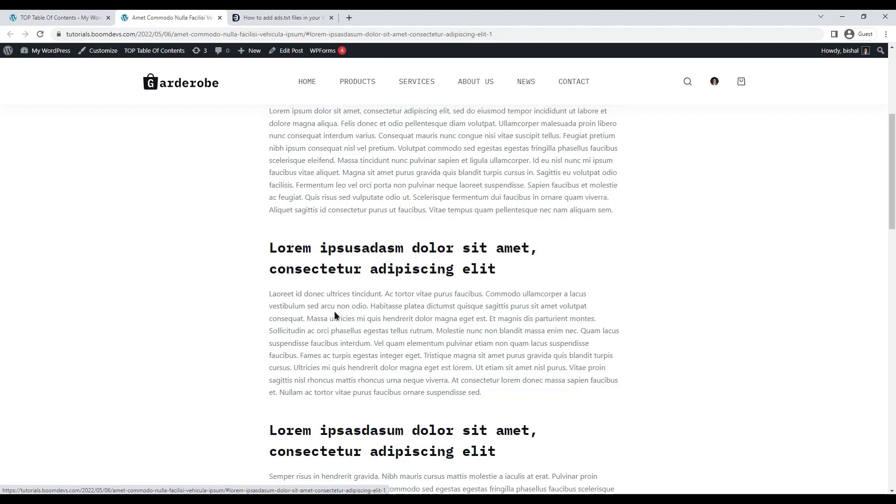
scroll(379, 320, "up", 10)
left_click(306, 241)
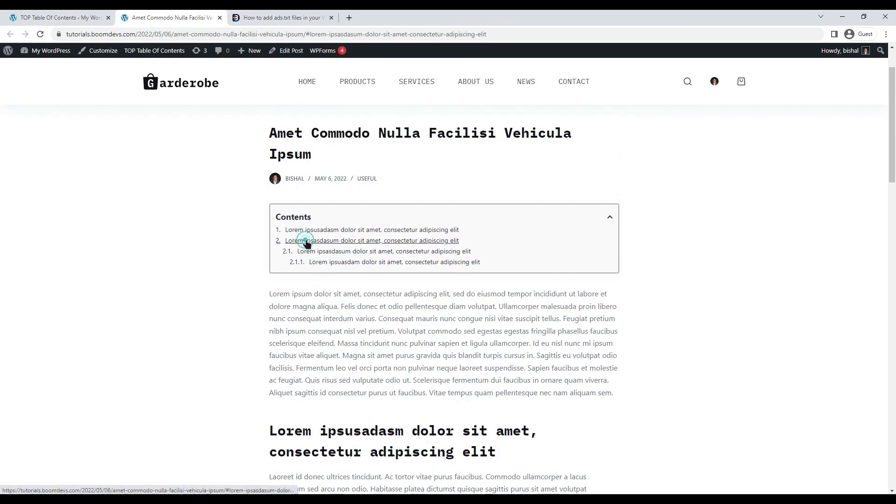
key("ctrl+shift+Tab")
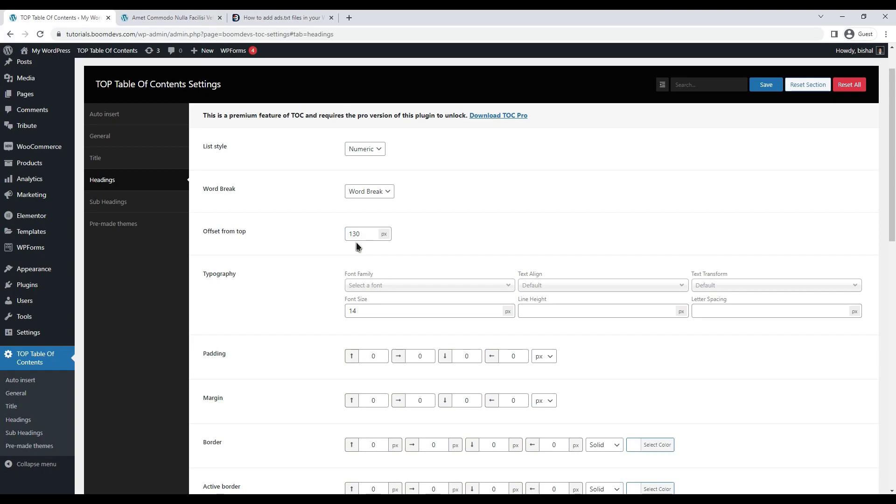
scroll(356, 242, "down", 1)
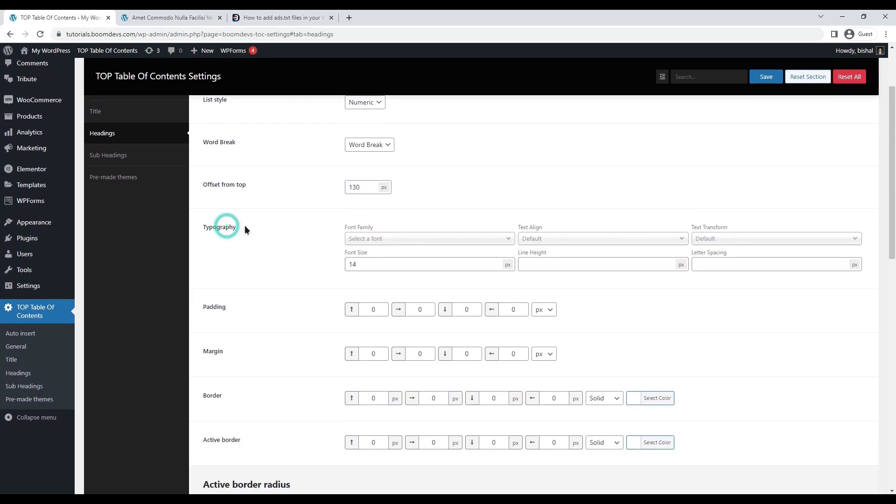
left_click(396, 239)
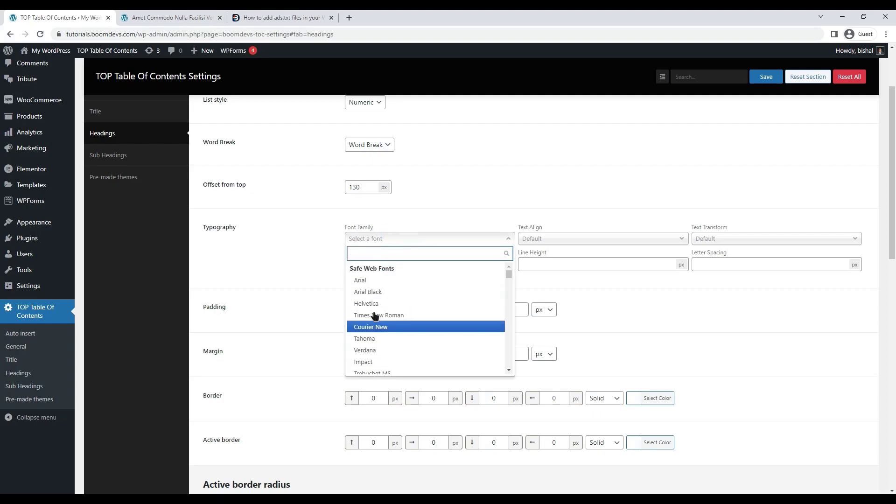
left_click(268, 260)
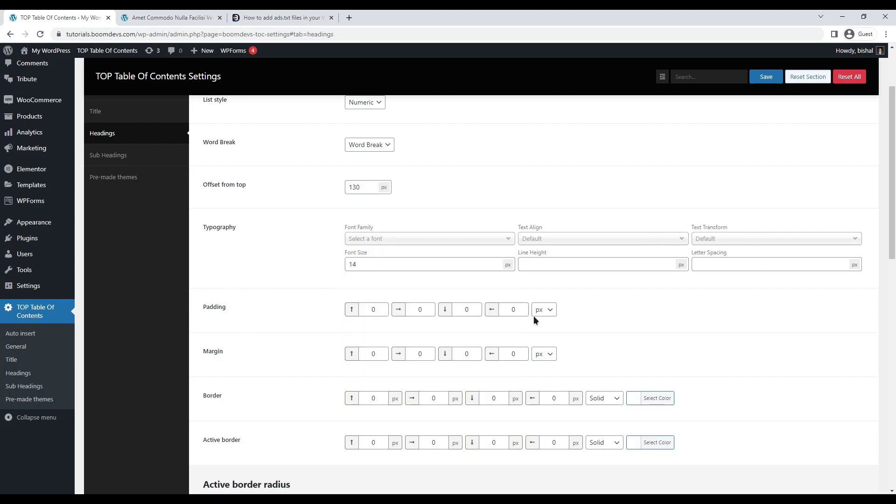
scroll(533, 315, "down", 1)
scroll(256, 323, "up", 1)
scroll(256, 324, "down", 1)
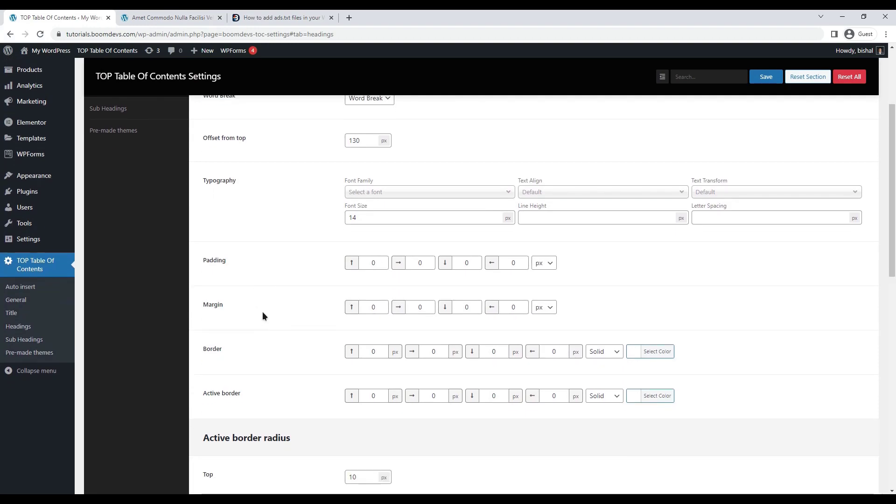
left_click_drag(236, 264, 211, 262)
double_click(221, 307)
scroll(312, 316, "down", 2)
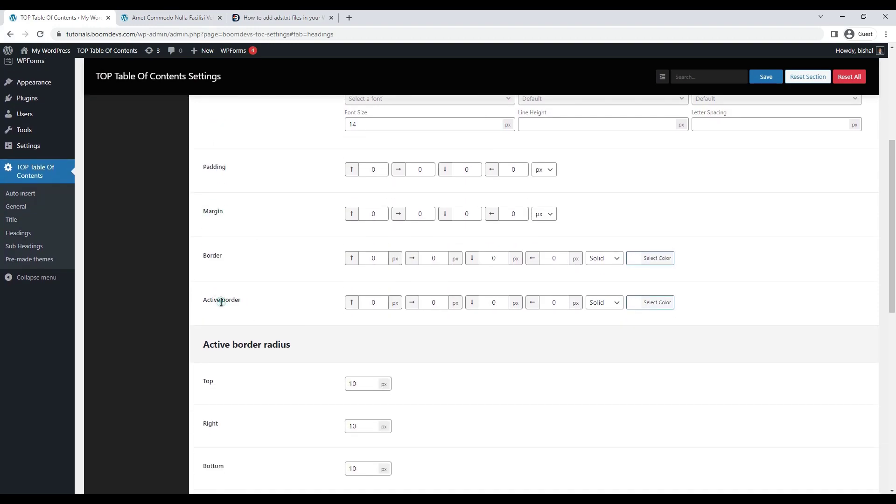
scroll(247, 303, "down", 2)
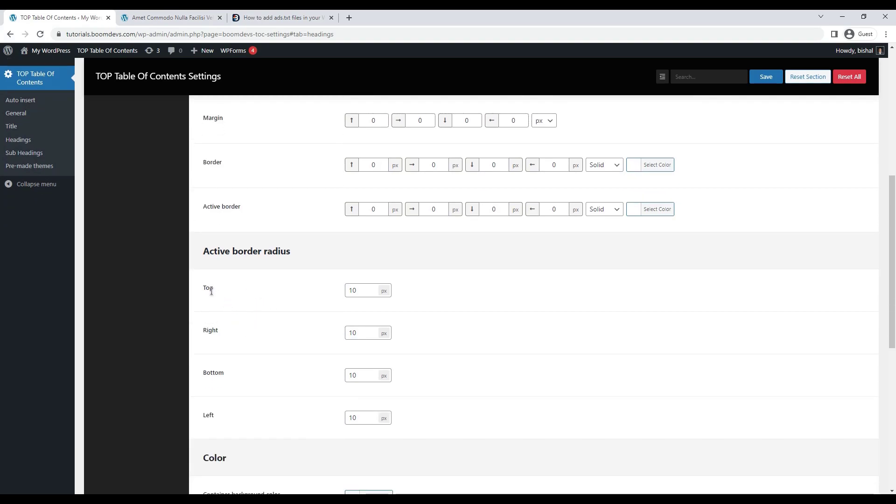
scroll(268, 270, "down", 2)
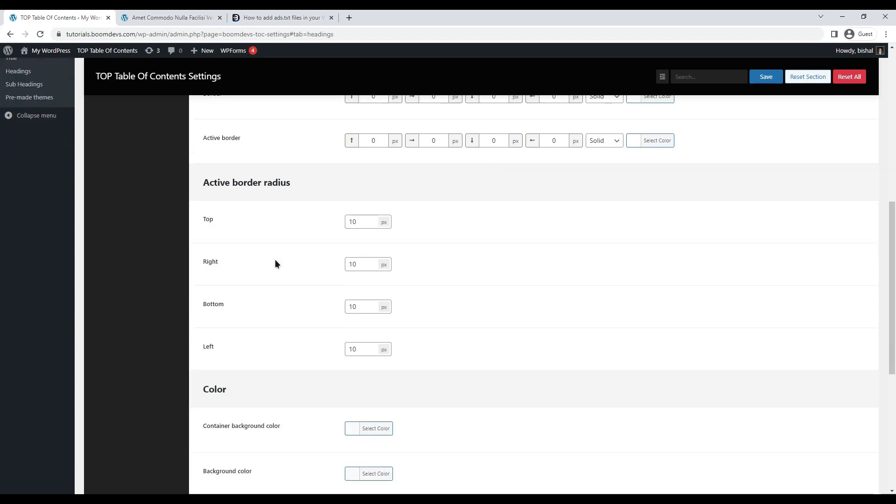
scroll(252, 260, "up", 3)
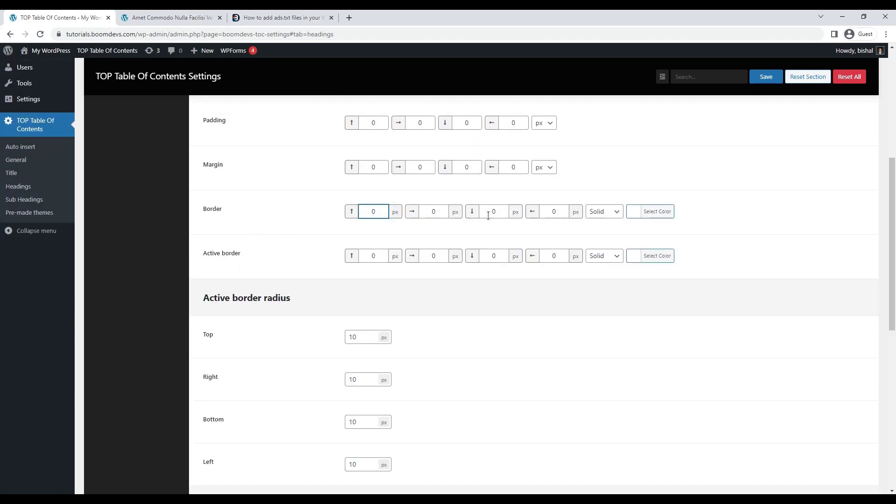
left_click(635, 212)
left_click(633, 255)
left_click(239, 252)
scroll(219, 242, "down", 2)
scroll(175, 344, "down", 2)
scroll(222, 353, "down", 1)
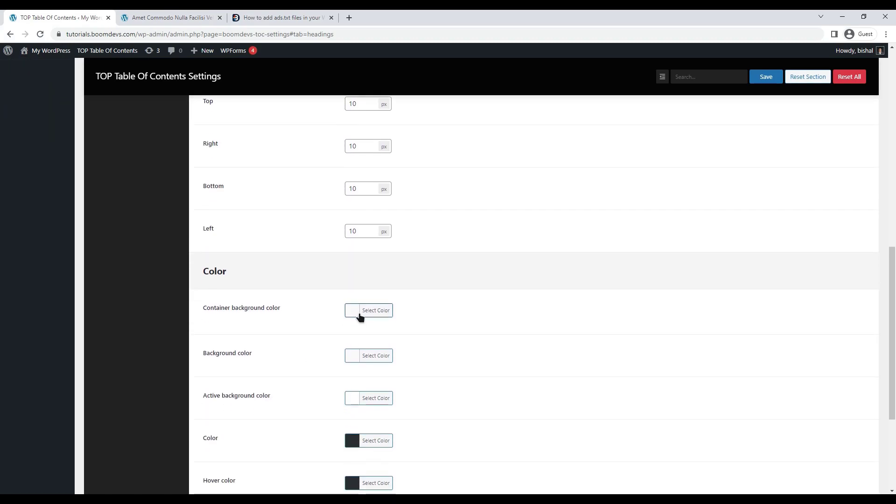
left_click(359, 310)
left_click(441, 310)
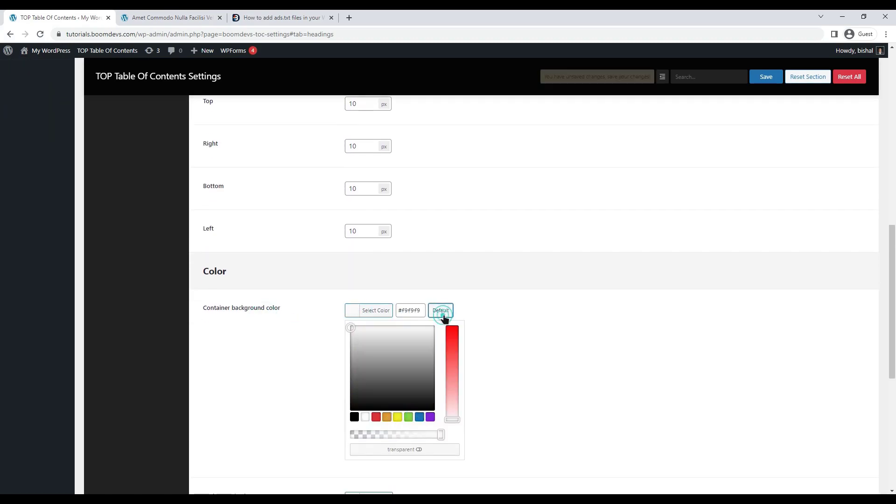
left_click(508, 310)
scroll(410, 401, "down", 2)
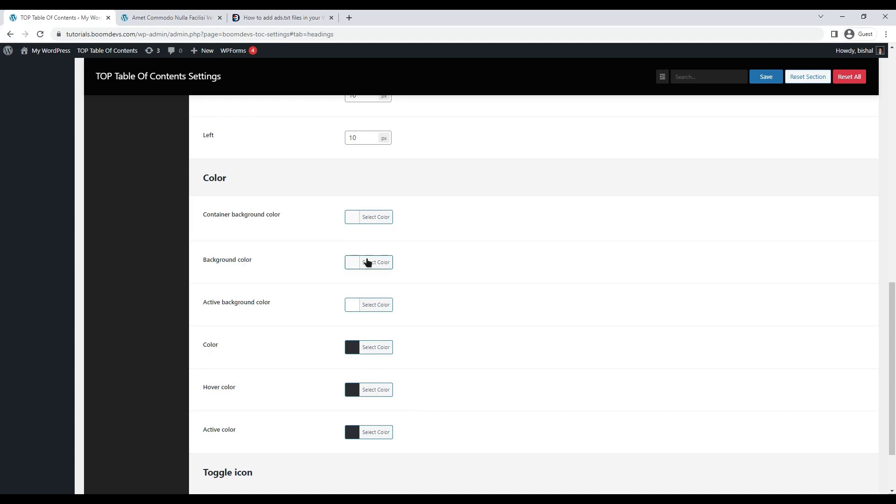
left_click(366, 262)
left_click(320, 334)
scroll(335, 298, "down", 1)
left_click(349, 258)
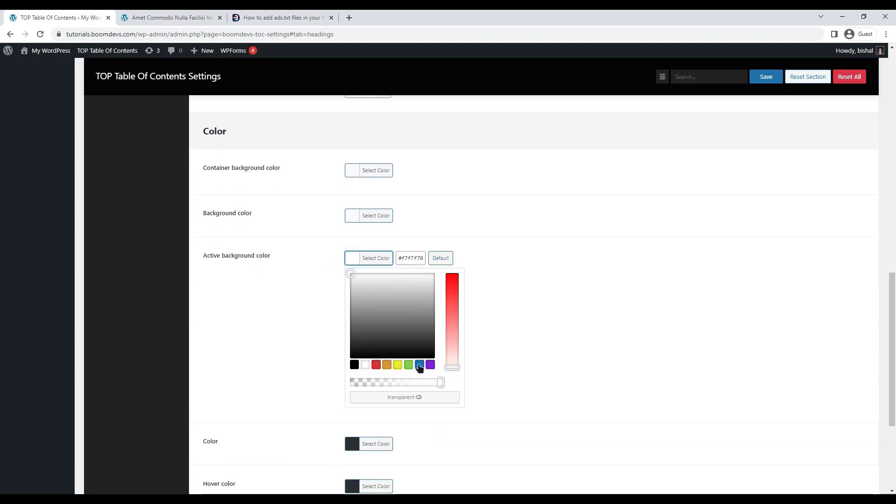
left_click(418, 365)
left_click(485, 251)
left_click(767, 78)
left_click(142, 14)
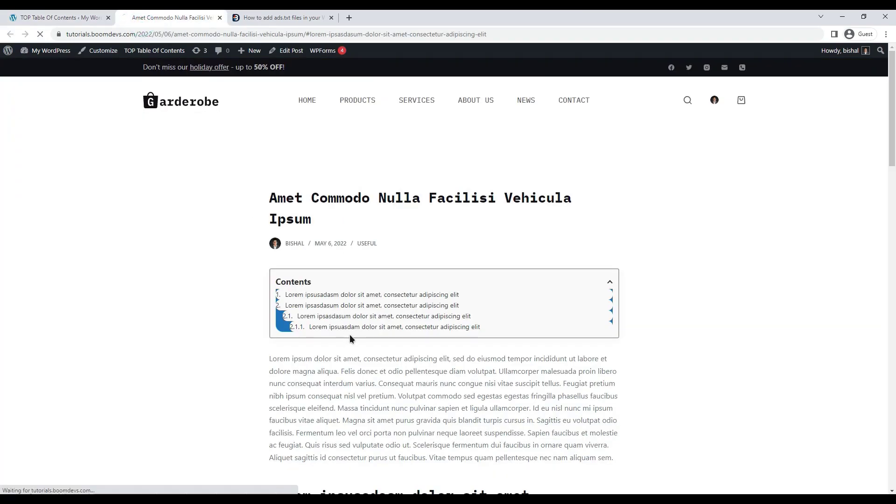
left_click(348, 305)
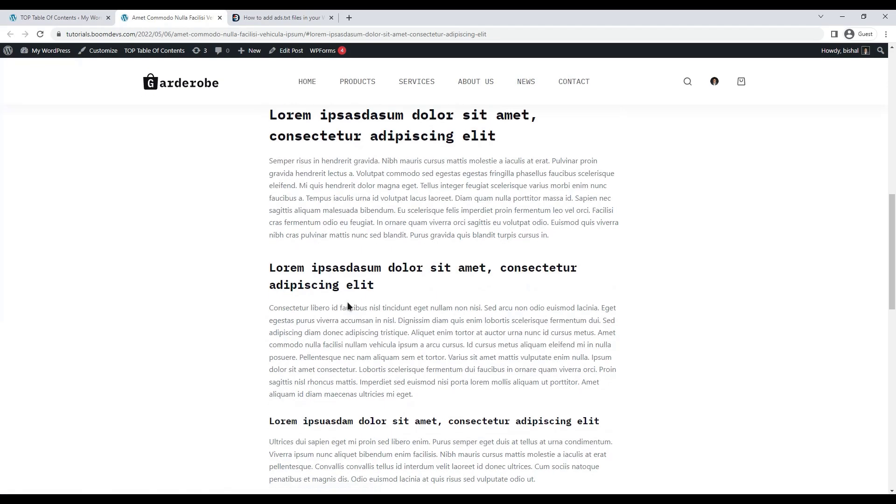
scroll(345, 326, "up", 10)
left_click(362, 327)
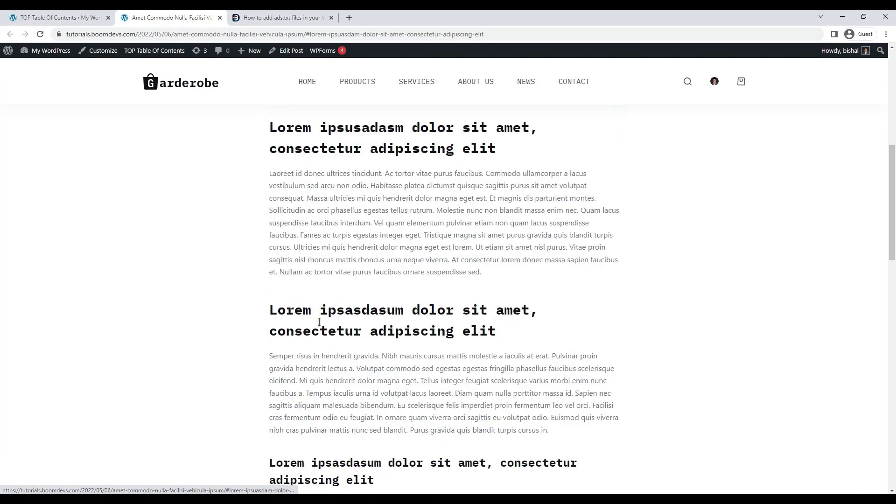
left_click(28, 18)
left_click(346, 258)
left_click(540, 232)
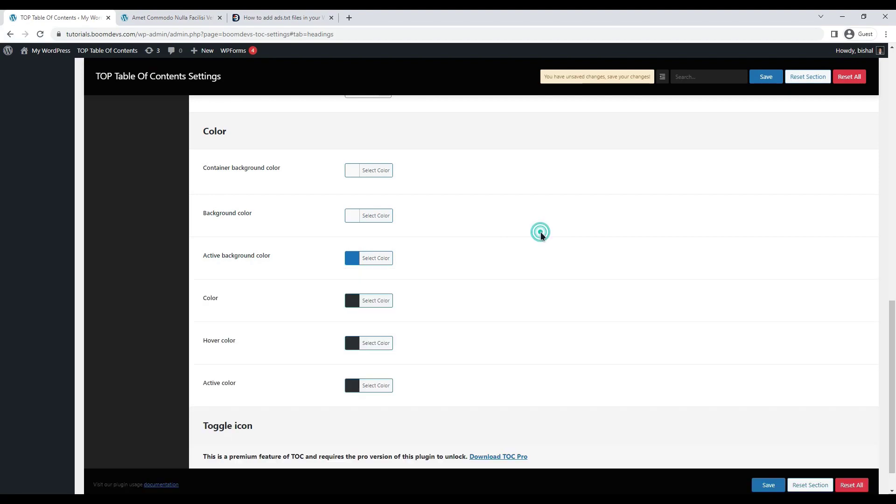
left_click(359, 258)
triple_click(413, 256)
left_click(481, 250)
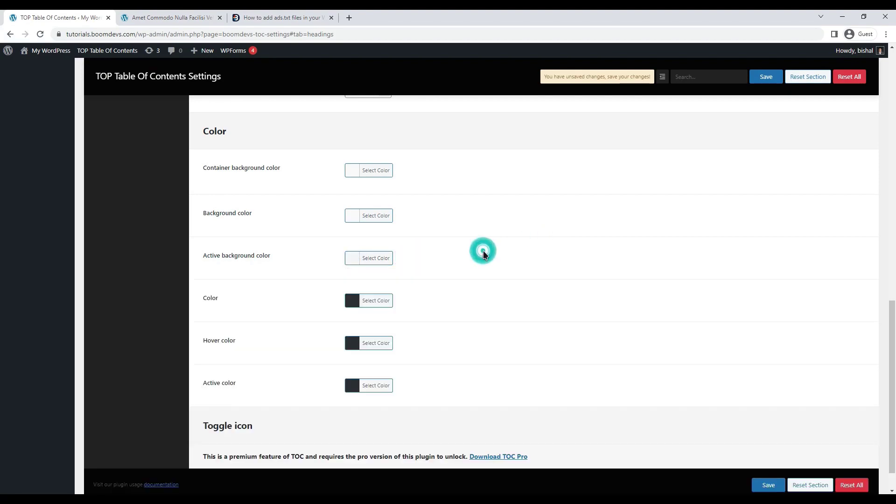
key("ctrl+s")
scroll(434, 282, "down", 1)
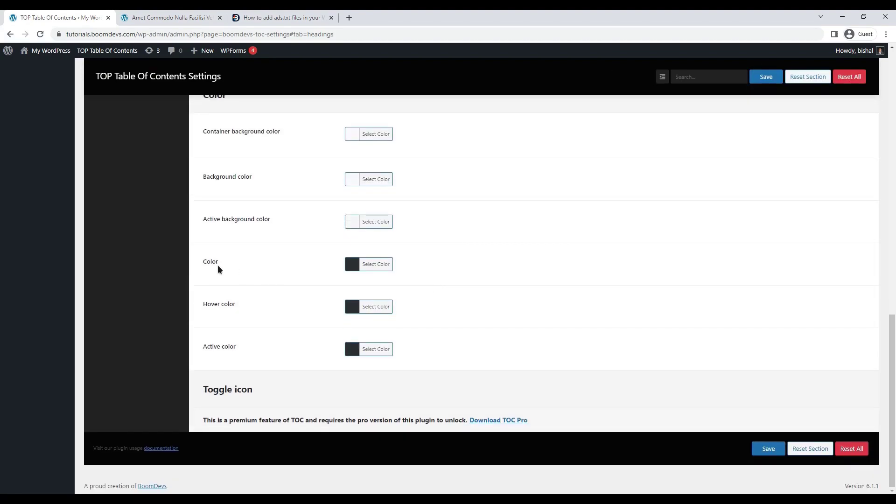
left_click(352, 307)
left_click(419, 413)
left_click(610, 258)
scroll(610, 258, "down", 5)
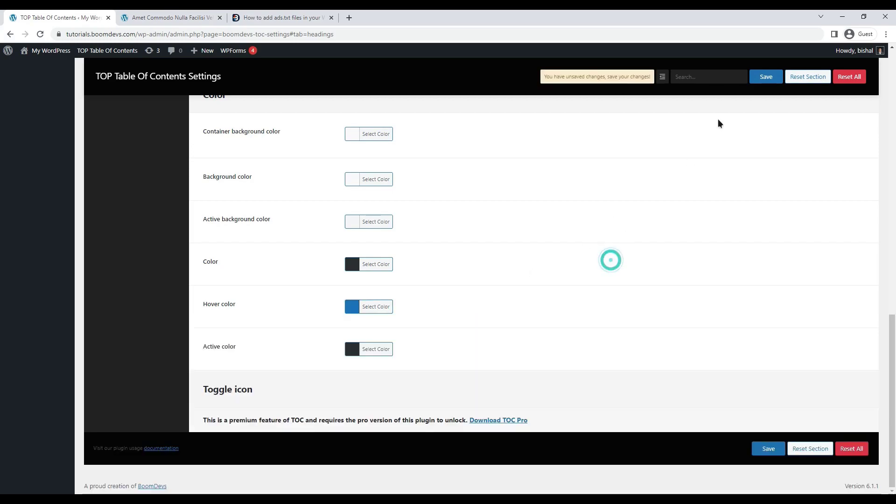
left_click(168, 17)
key("F5")
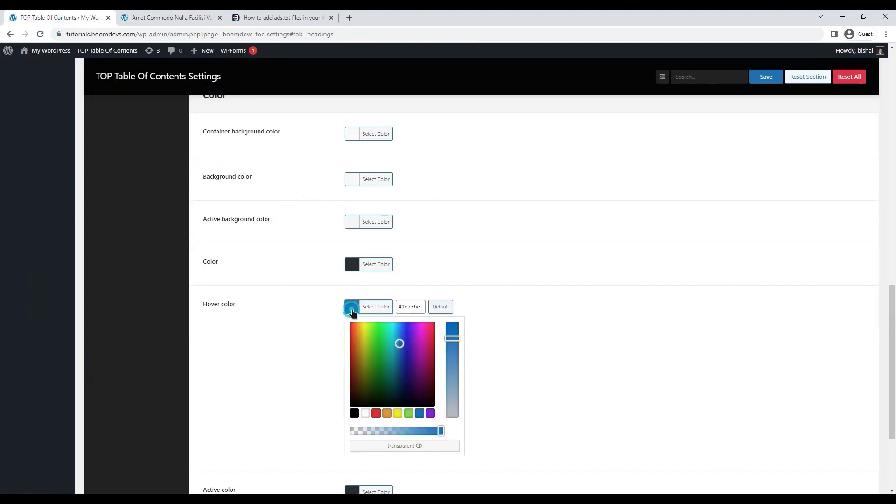
left_click(440, 306)
key("ctrl+s")
scroll(190, 325, "up", 15)
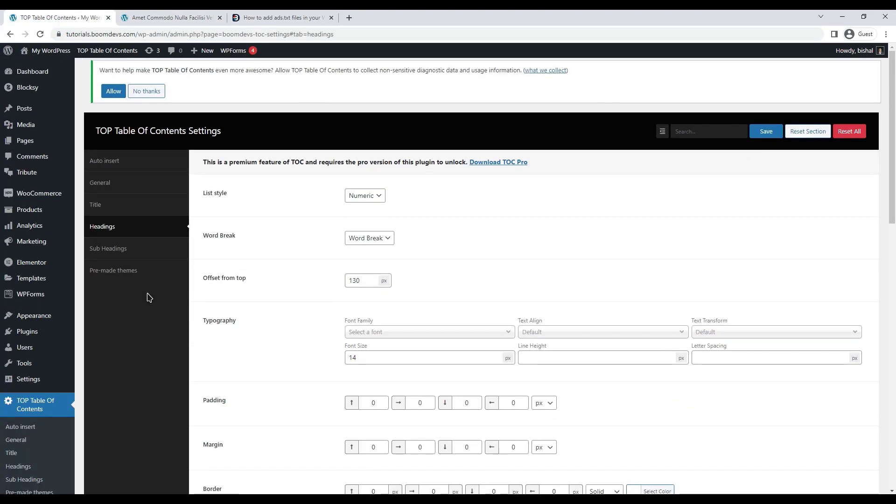
Import the second pre-made contents theme and reload the post to view the restyled box.
left_click(117, 273)
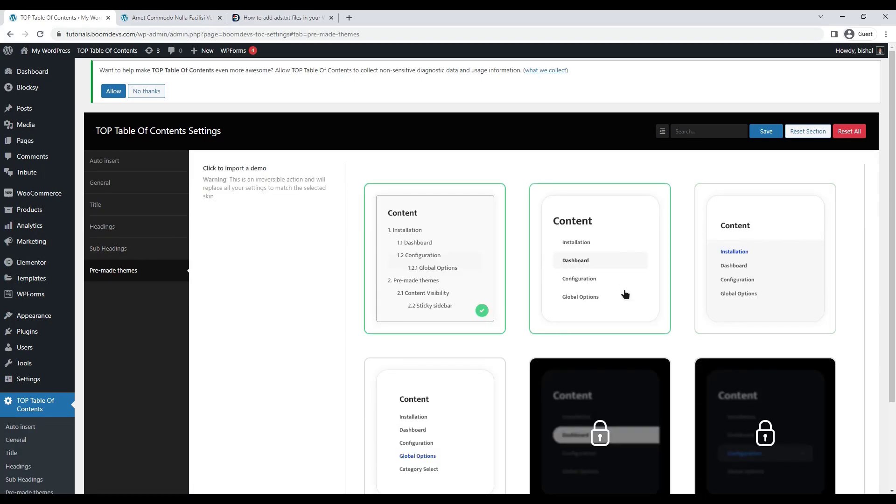
left_click(615, 273)
left_click(493, 101)
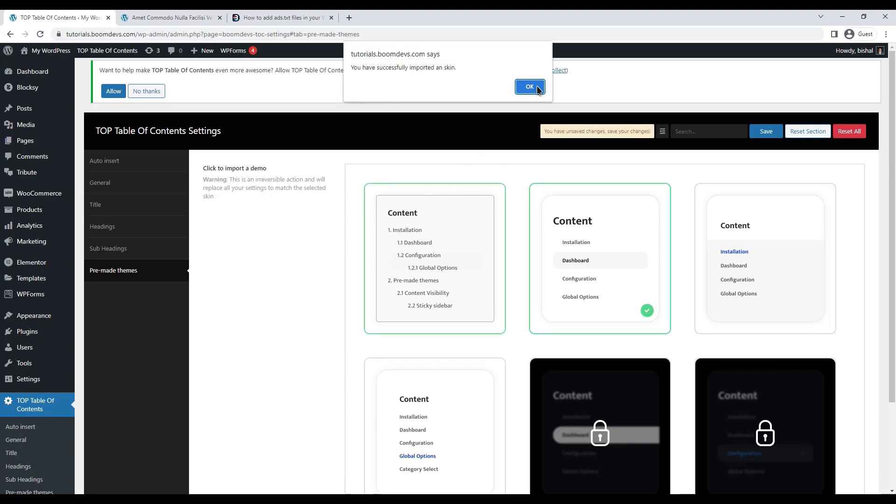
left_click(536, 88)
left_click(491, 86)
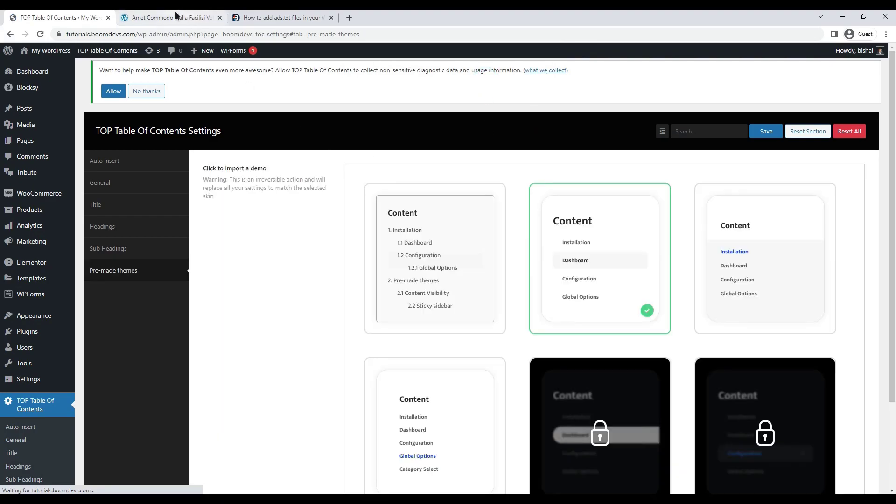
left_click(172, 17)
key("F5")
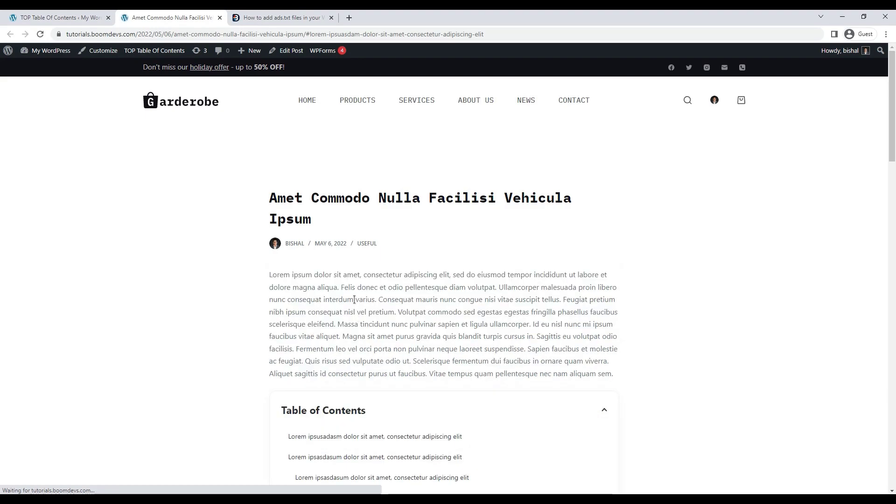
scroll(359, 308, "down", 3)
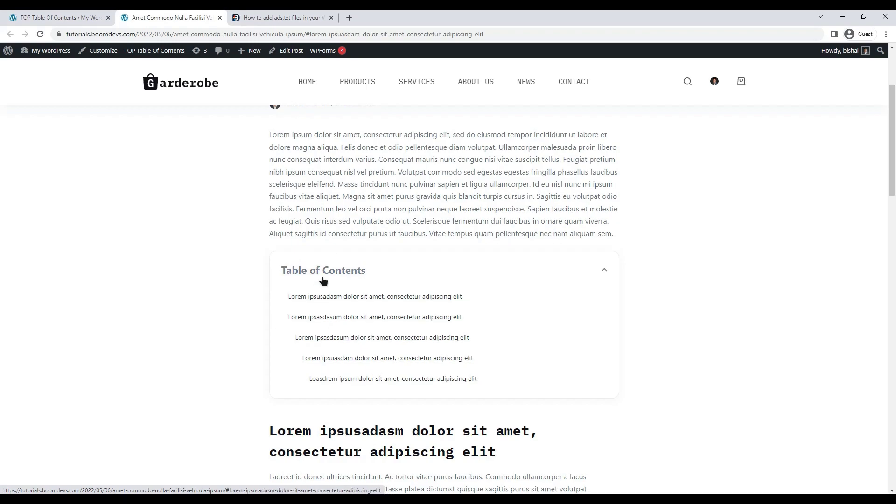
Import the third, blue-highlight contents theme and reload the post.
left_click(91, 17)
left_click(724, 251)
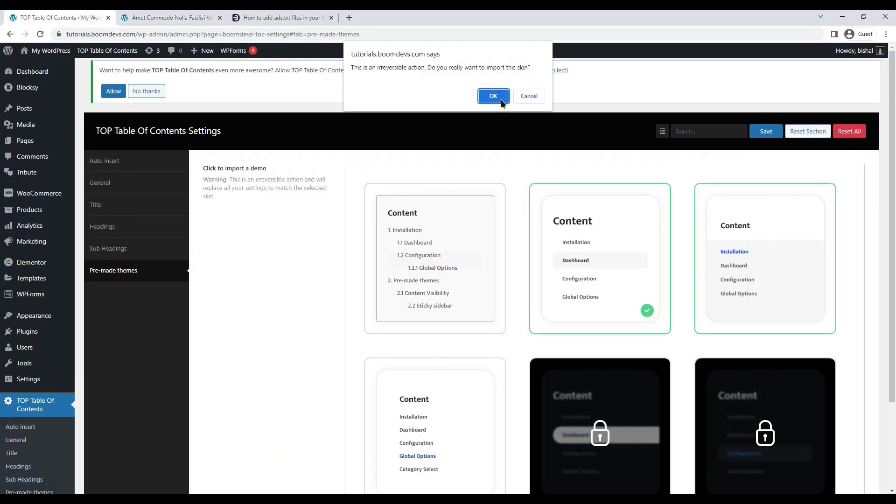
left_click(500, 99)
left_click(527, 86)
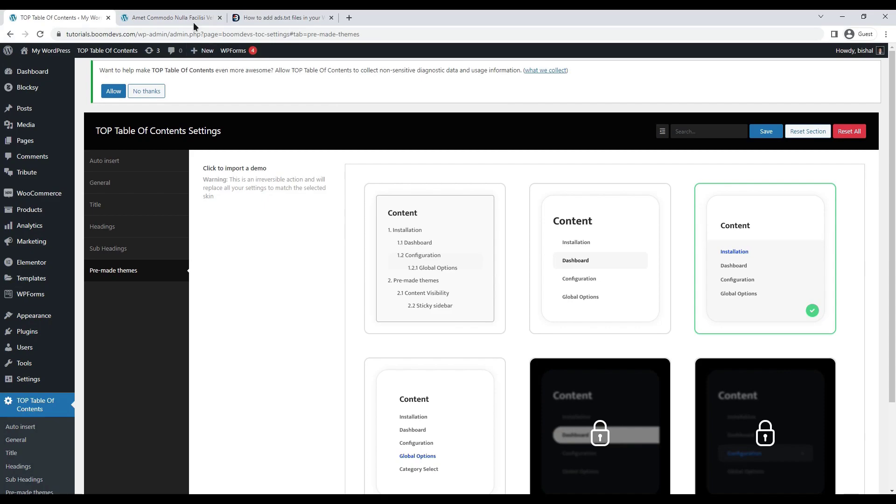
left_click(193, 19)
key("F5")
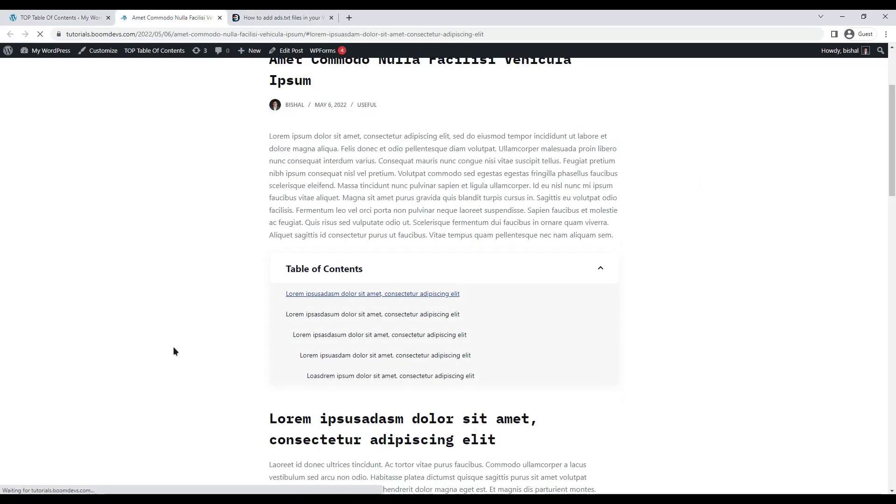
Collapse and expand the Table of Contents and follow the link to the second heading.
left_click(476, 290)
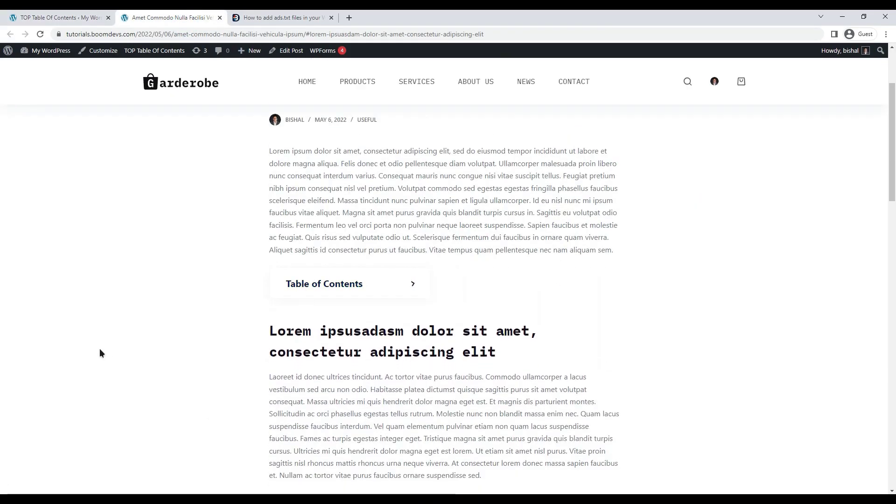
left_click(376, 290)
left_click(404, 284)
left_click(359, 293)
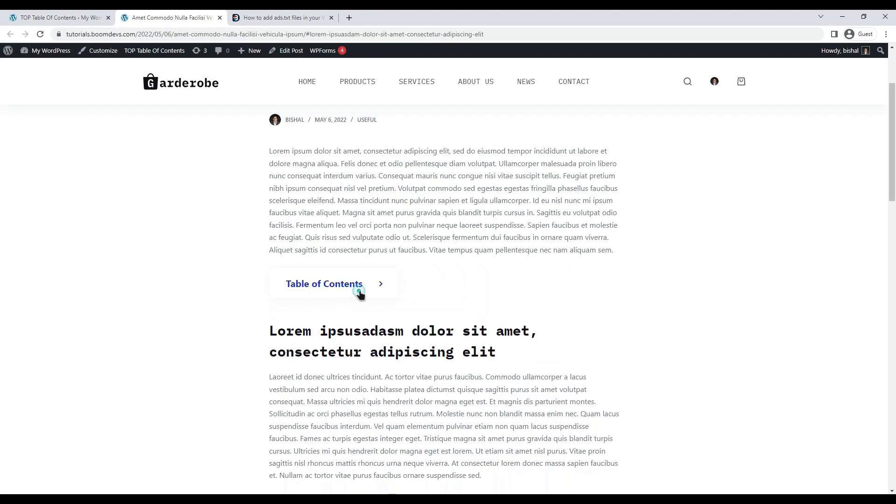
left_click(334, 330)
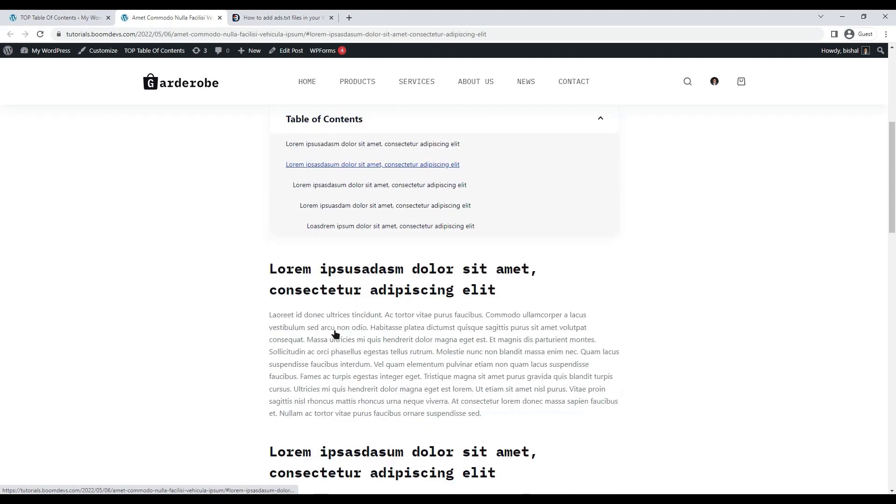
scroll(334, 330, "up", 2)
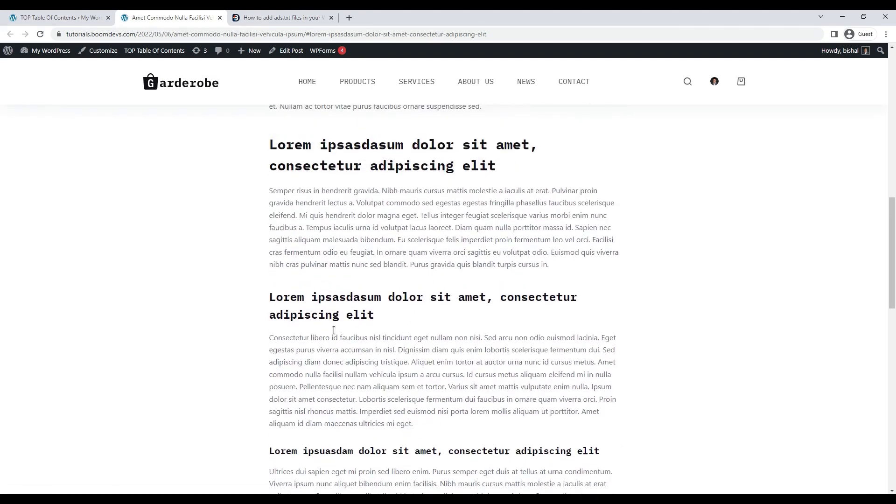
scroll(334, 330, "up", 10)
scroll(326, 365, "down", 4)
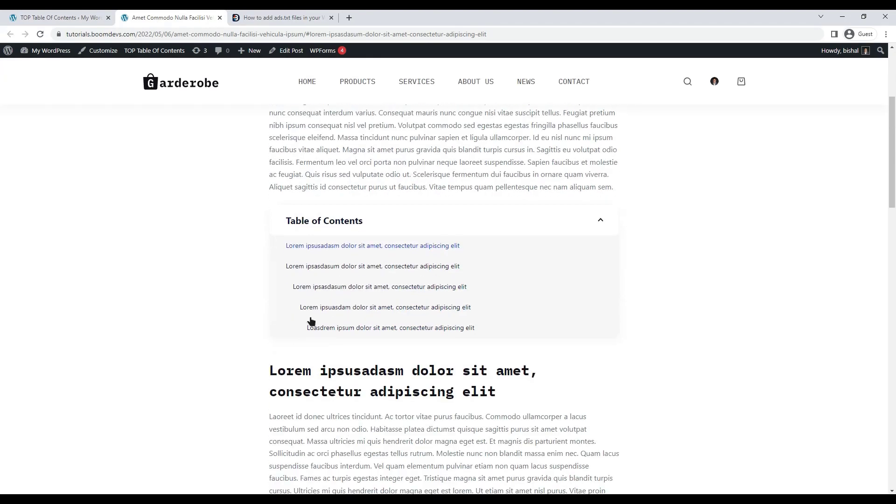
left_click(365, 226)
Uncheck Posts under Auto insert and save the contents settings.
left_click(59, 18)
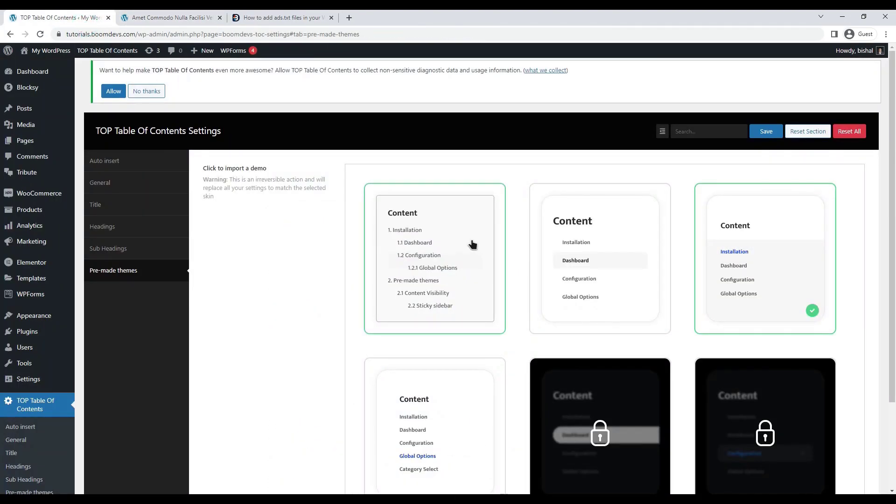
left_click(104, 161)
left_click(345, 198)
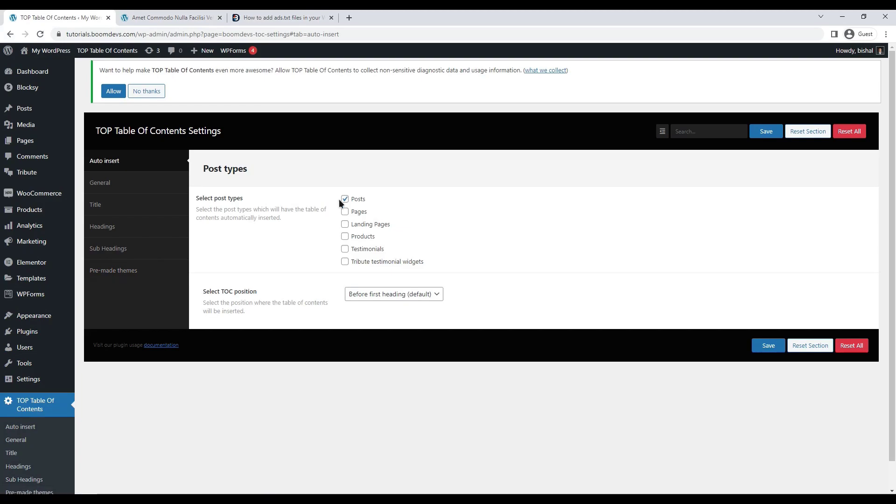
left_click(768, 346)
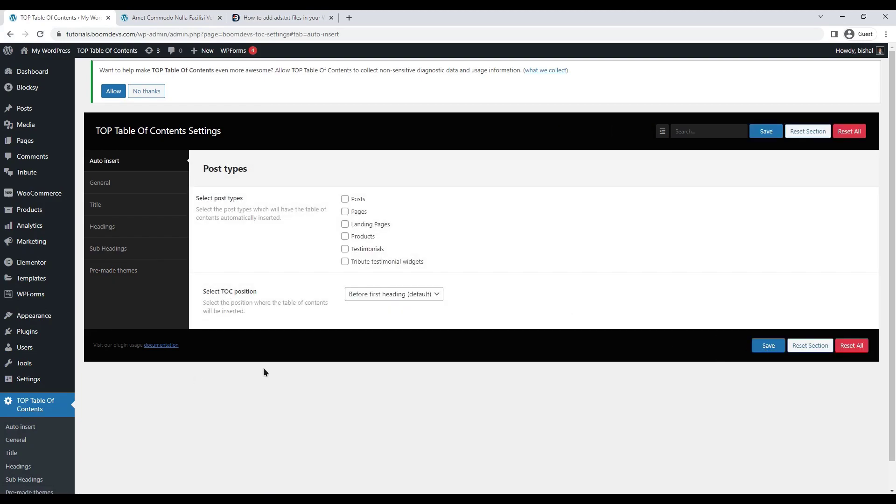
Open the Amet Commodo post in the block editor via Edit Post.
left_click(195, 17)
left_click(278, 50)
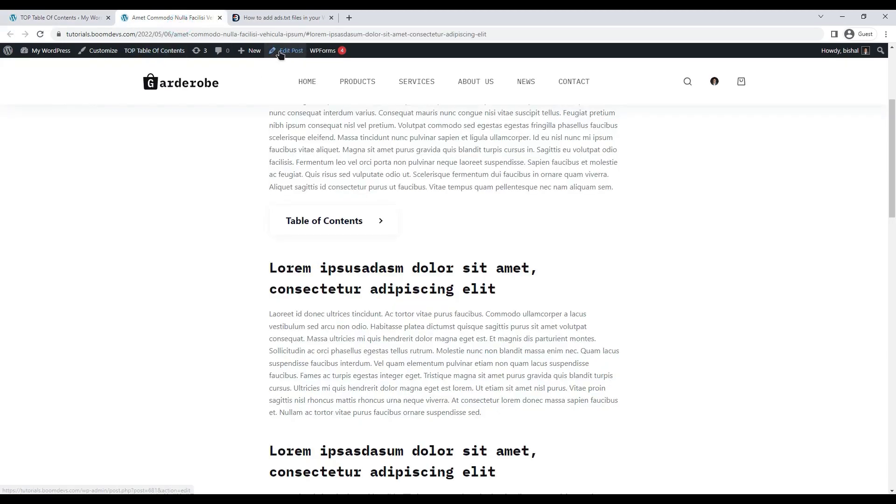
scroll(470, 290, "up", 4)
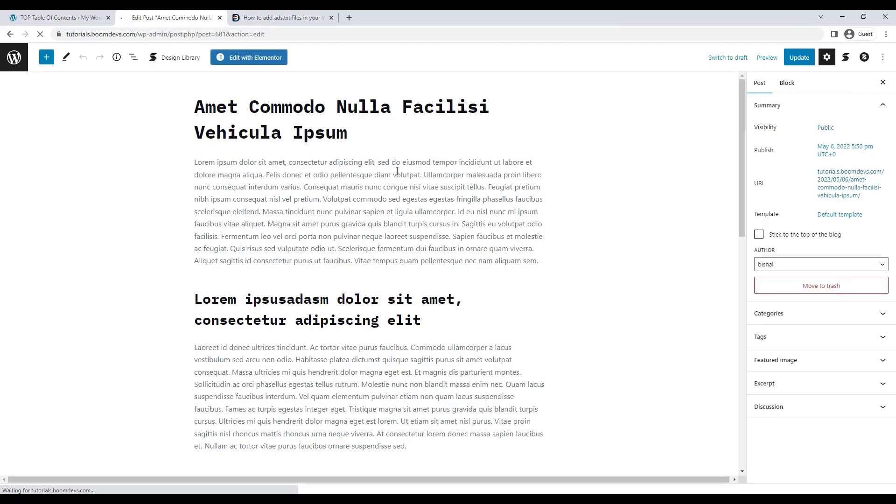
Insert a Top Table of Contents block after the first paragraph, update, and view the post.
left_click(541, 261)
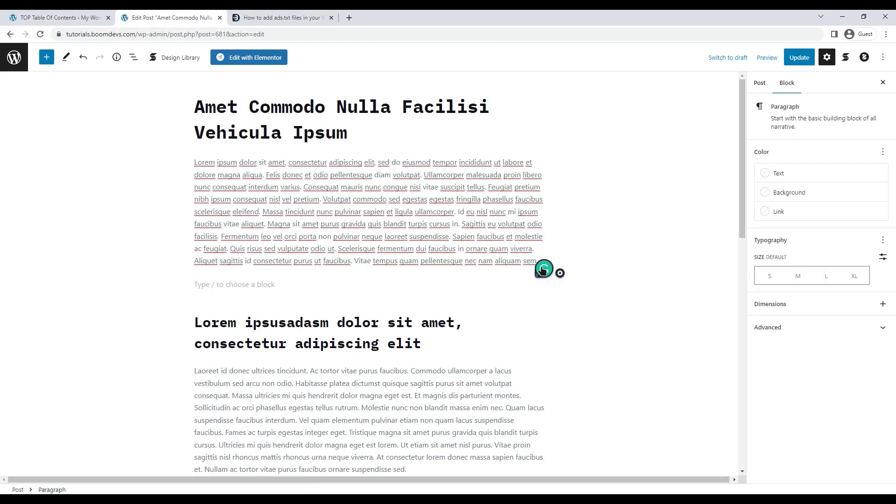
left_click(538, 285)
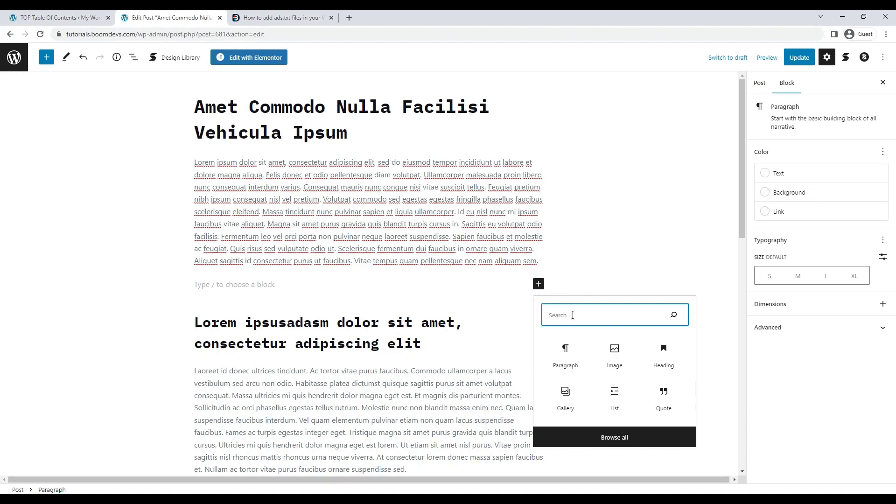
type("table")
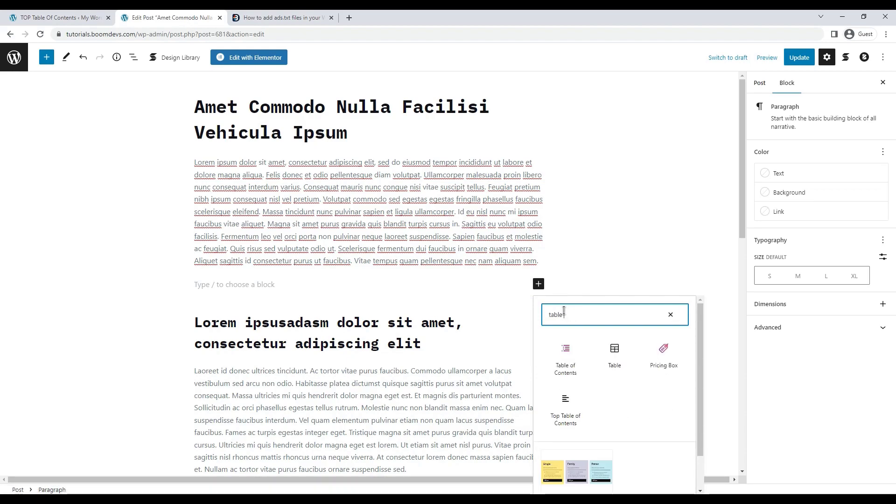
left_click(567, 411)
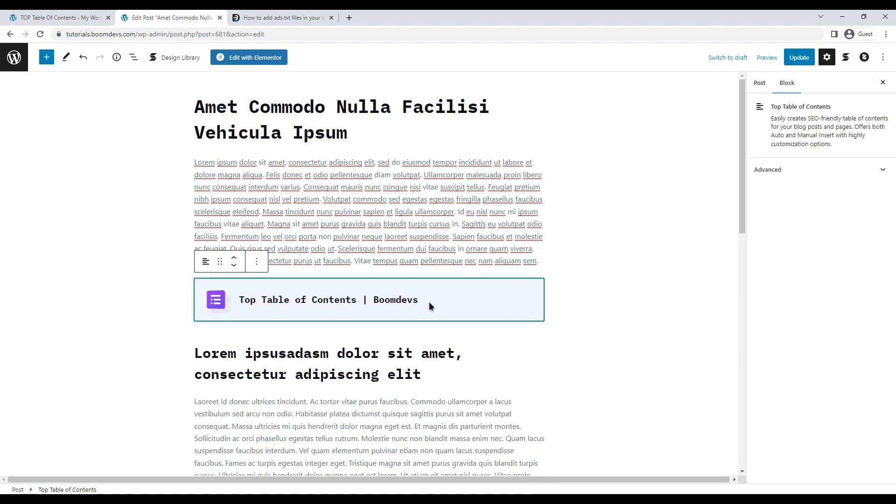
left_click(802, 59)
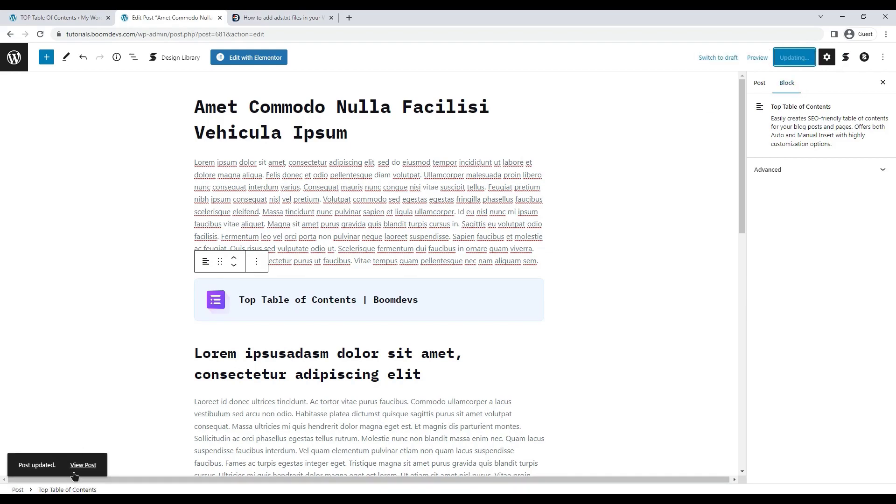
left_click(77, 465)
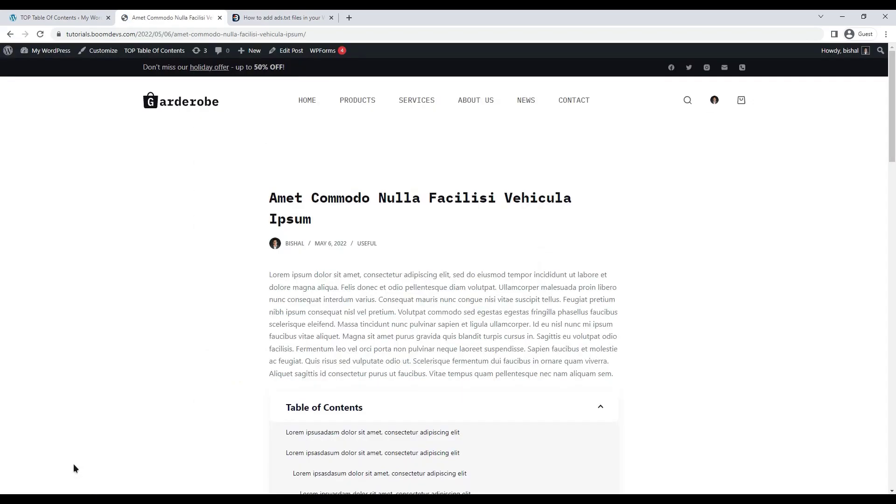
On the updated live post, collapse and re-expand the Table of Contents.
scroll(266, 345, "down", 2)
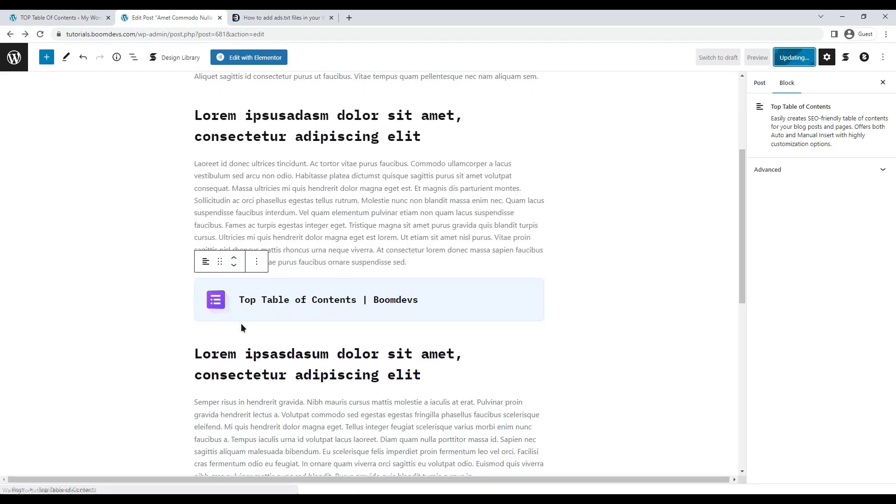
key("alt+Right")
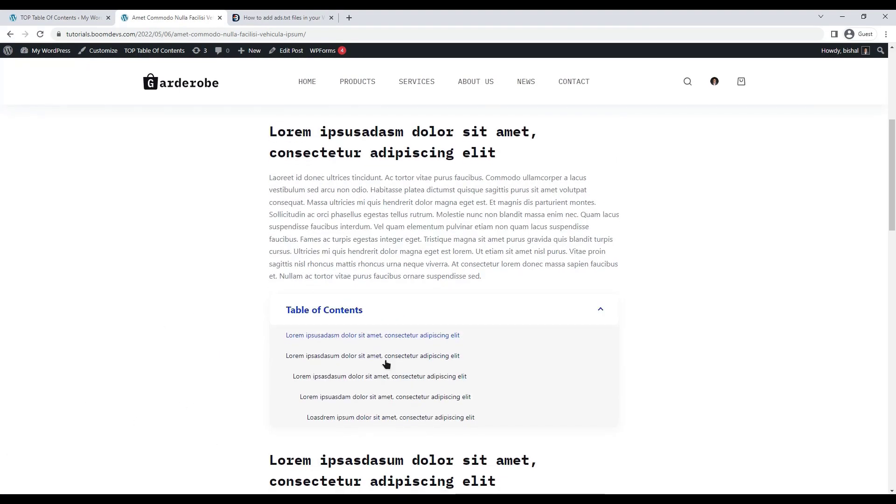
left_click(300, 312)
left_click(300, 311)
Jump to the second heading via its contents link, then return to the TOC settings.
left_click(327, 355)
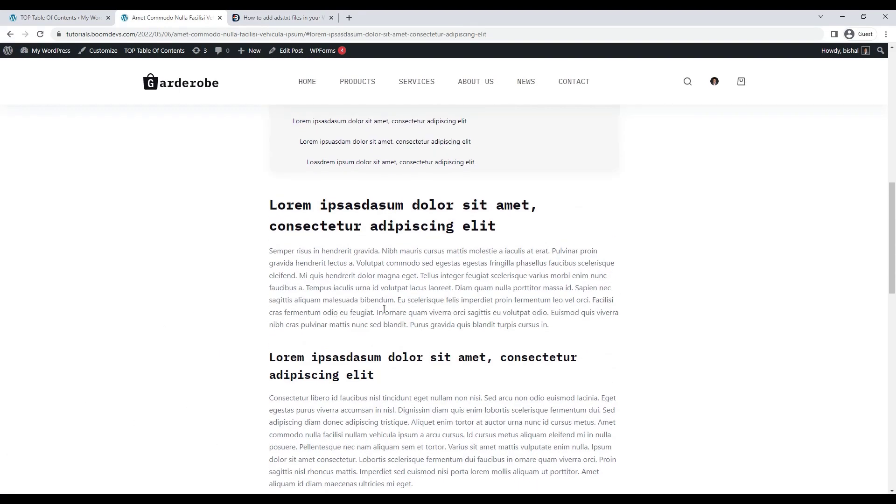
scroll(384, 309, "up", 2)
key("ctrl+Page_Up")
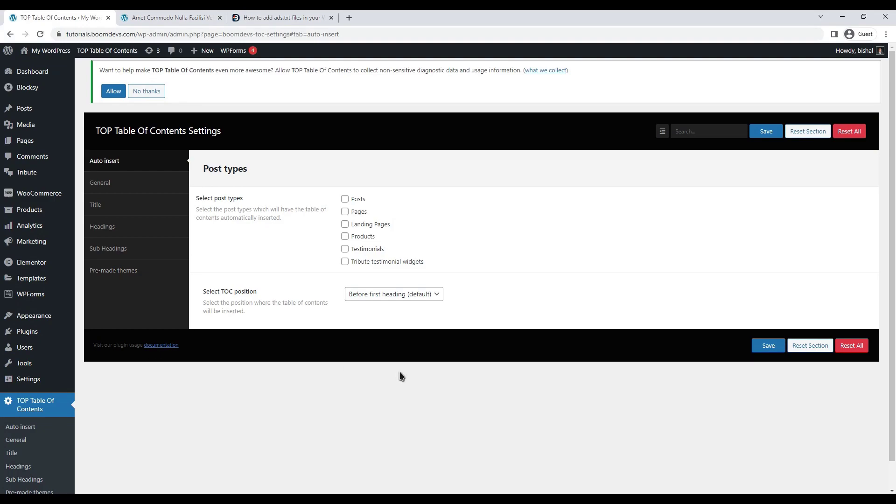